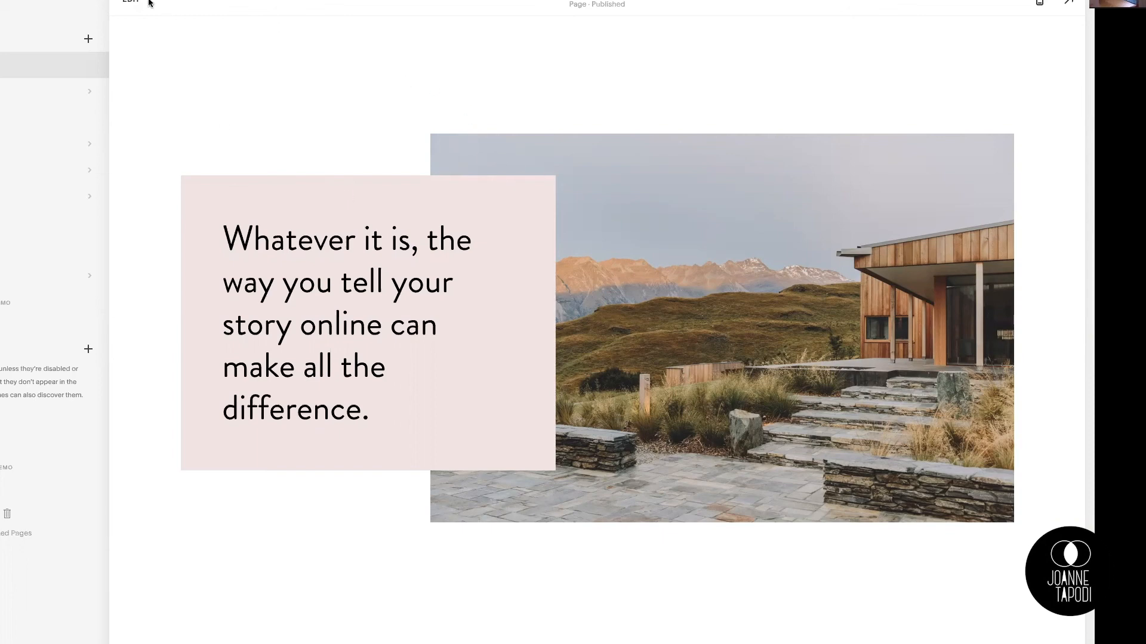
Step: Put the page into edit mode and look over its sections around the pink text box and house image
click(128, 3)
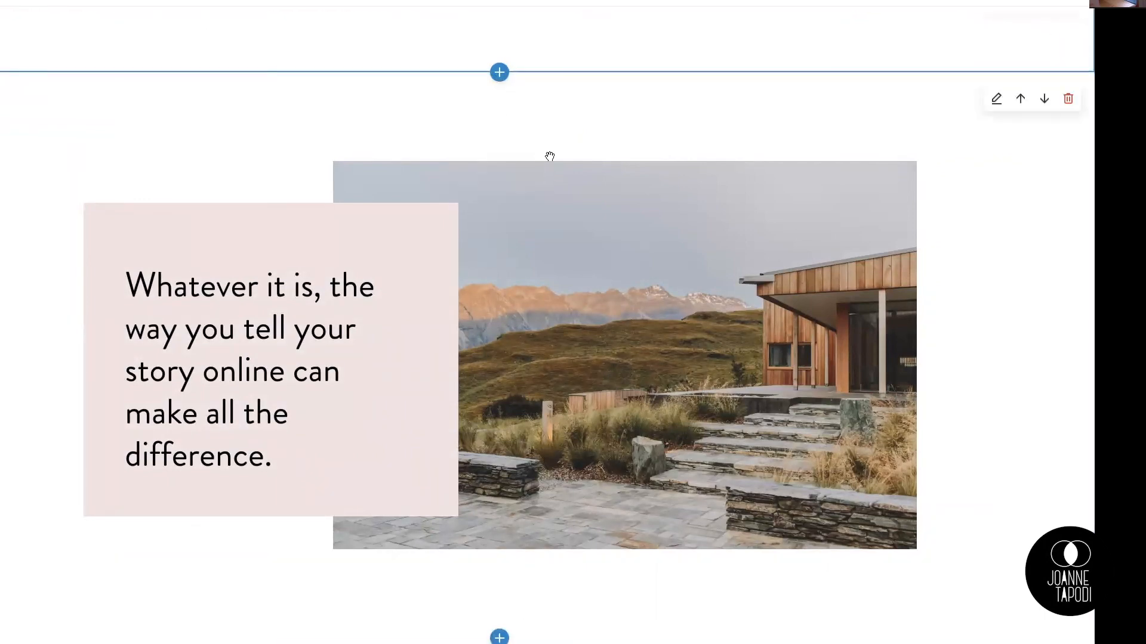
scroll(537, 137, up, 4)
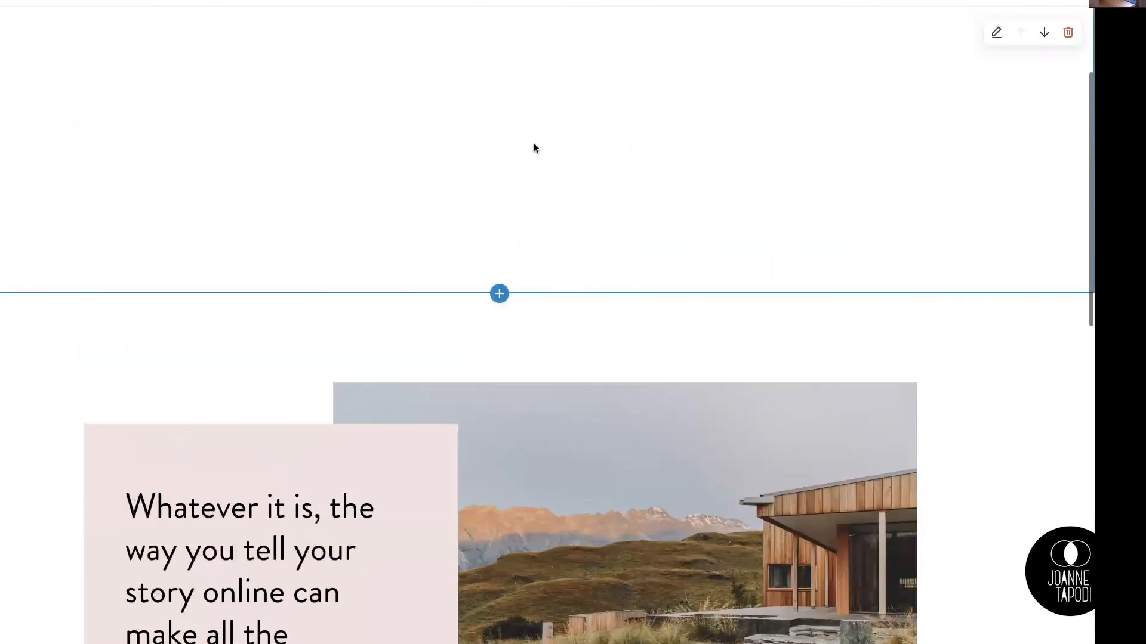
scroll(535, 148, down, 4)
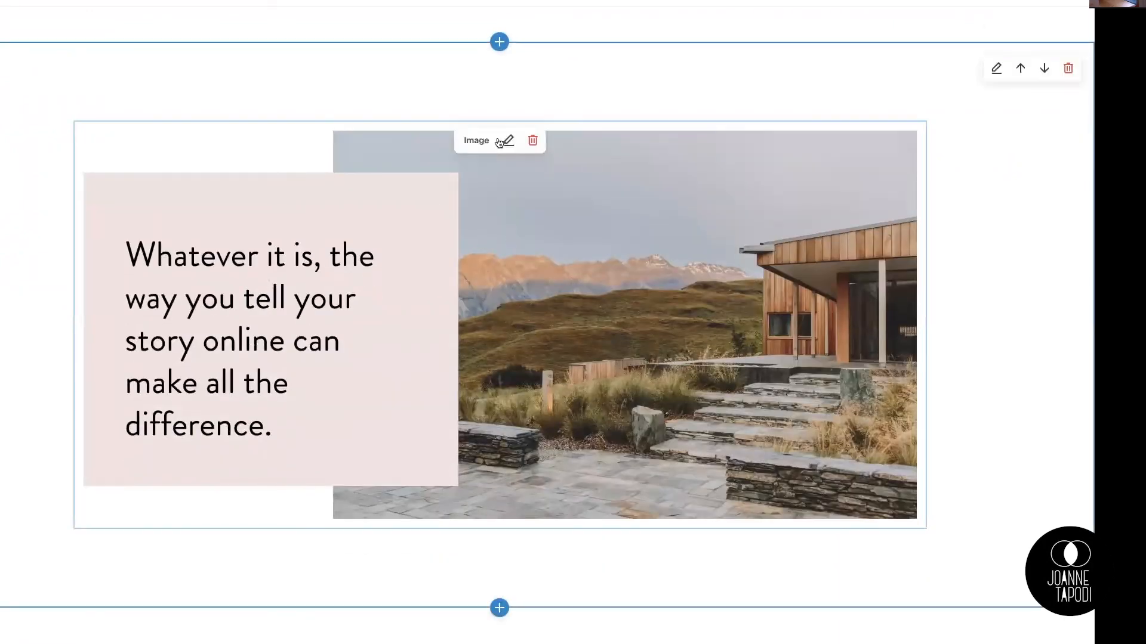
scroll(601, 478, down, 2)
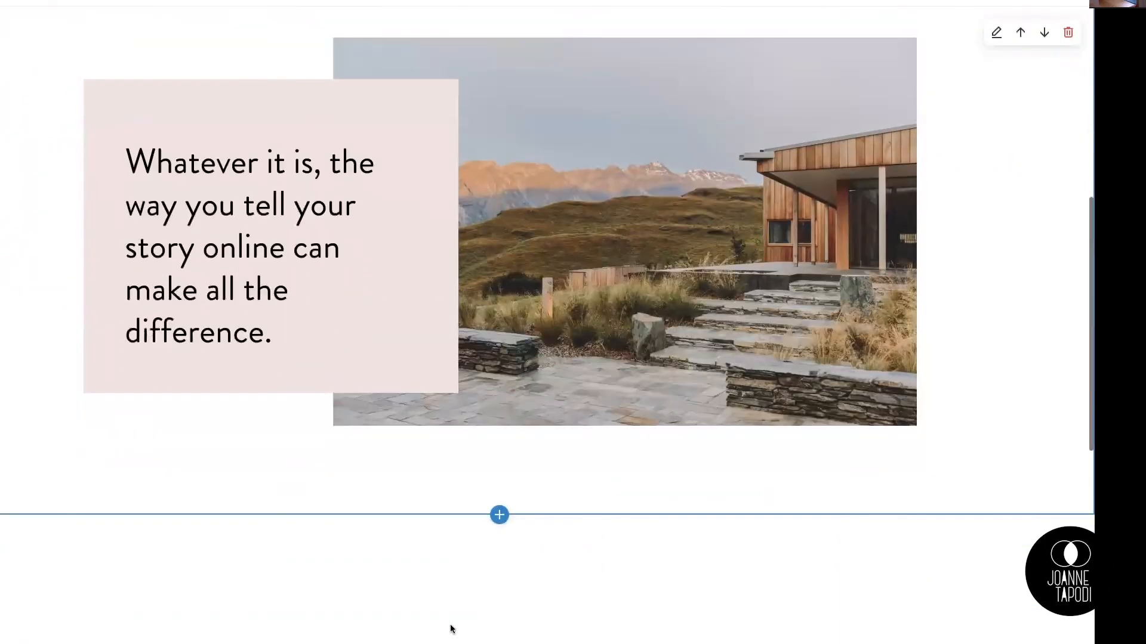
scroll(559, 549, up, 3)
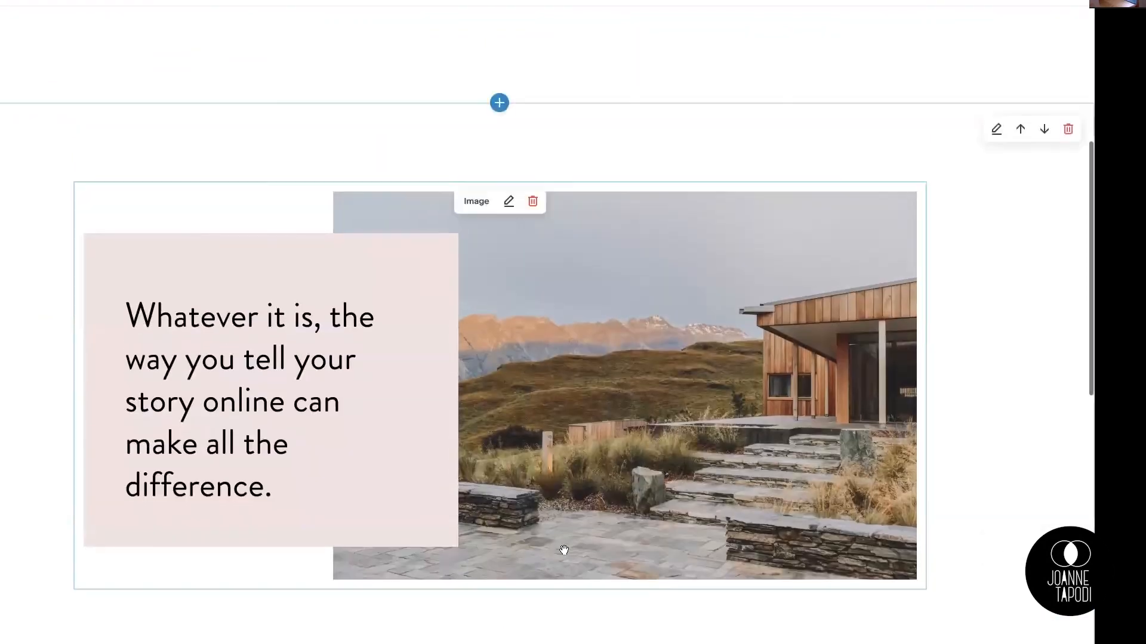
scroll(564, 549, up, 1)
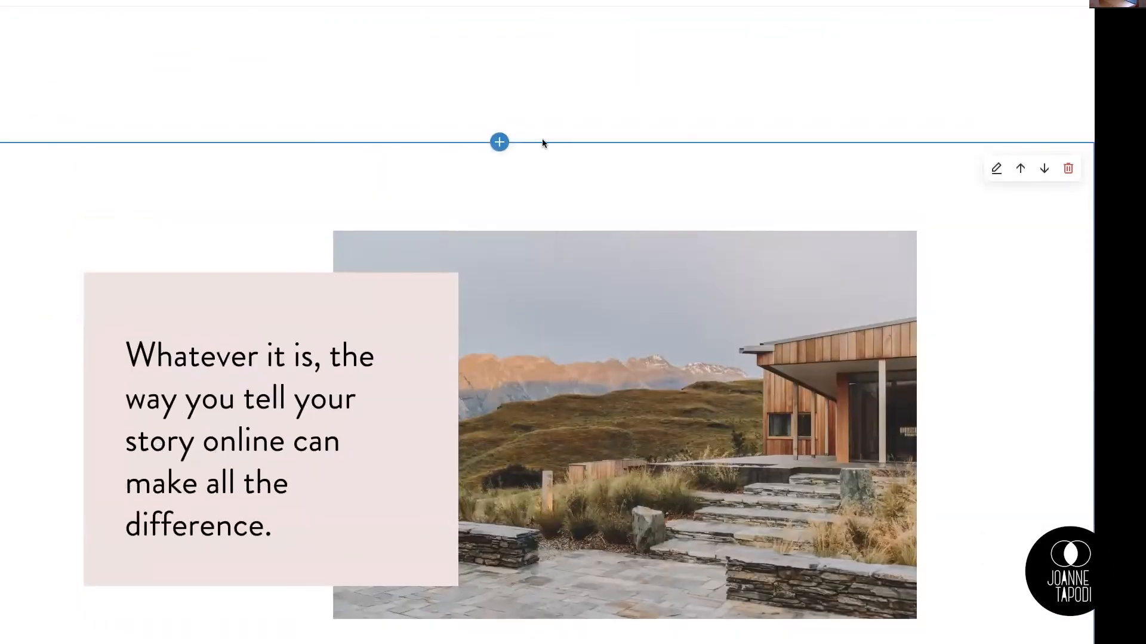
Step: Add an Images section above the pink text box section, using the layout with white-highlighted text overlapping a house photo
click(499, 142)
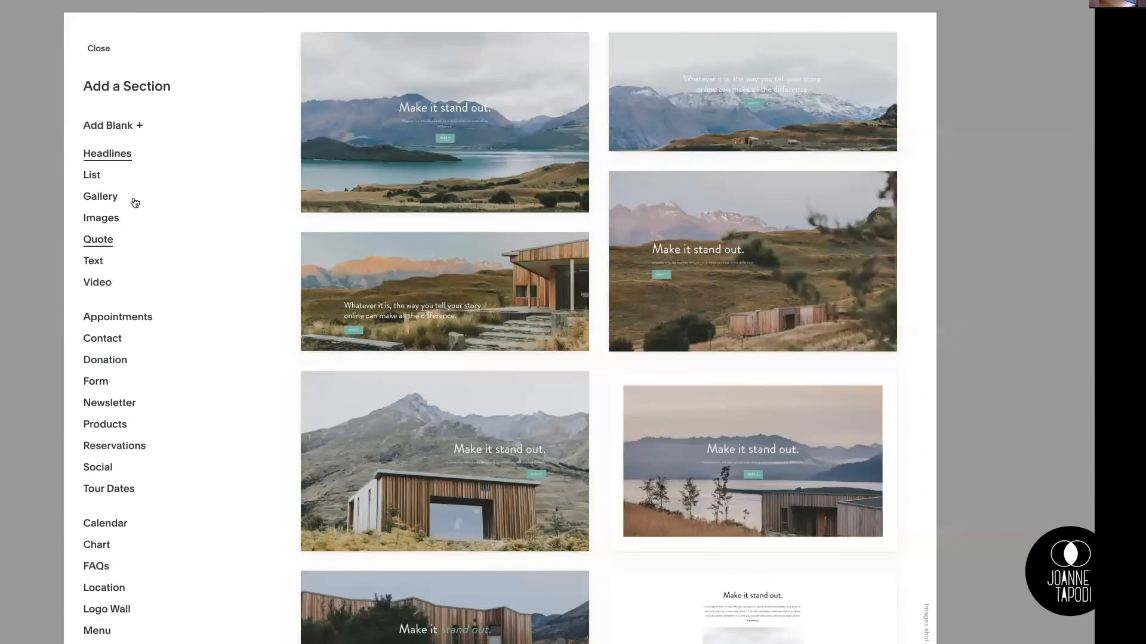
click(100, 222)
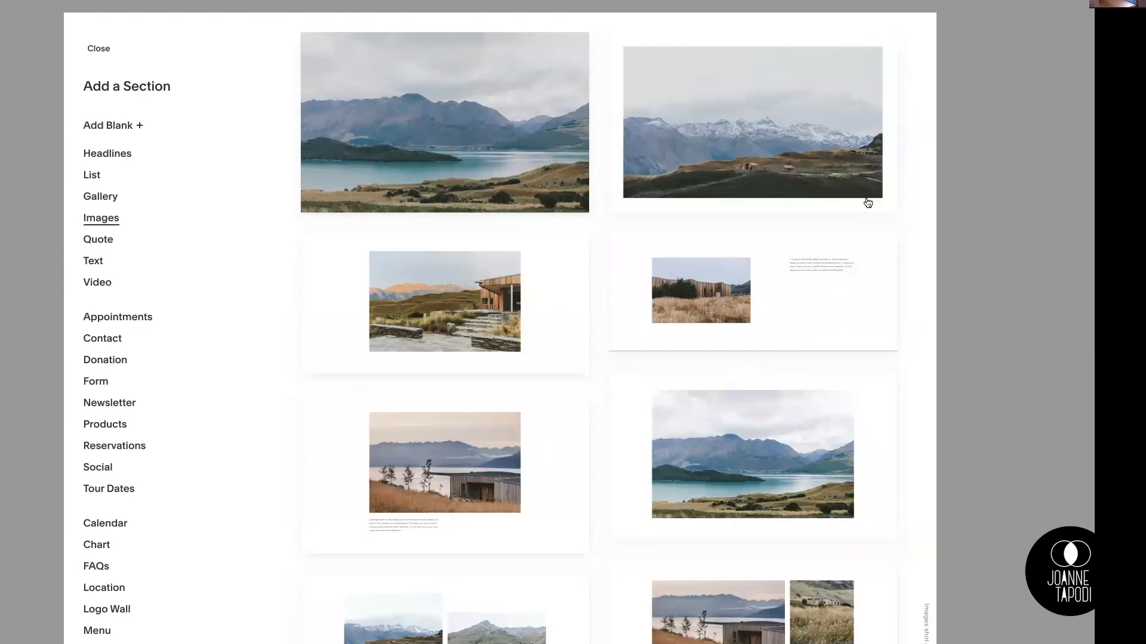
scroll(867, 202, down, 2)
scroll(867, 202, down, 2)
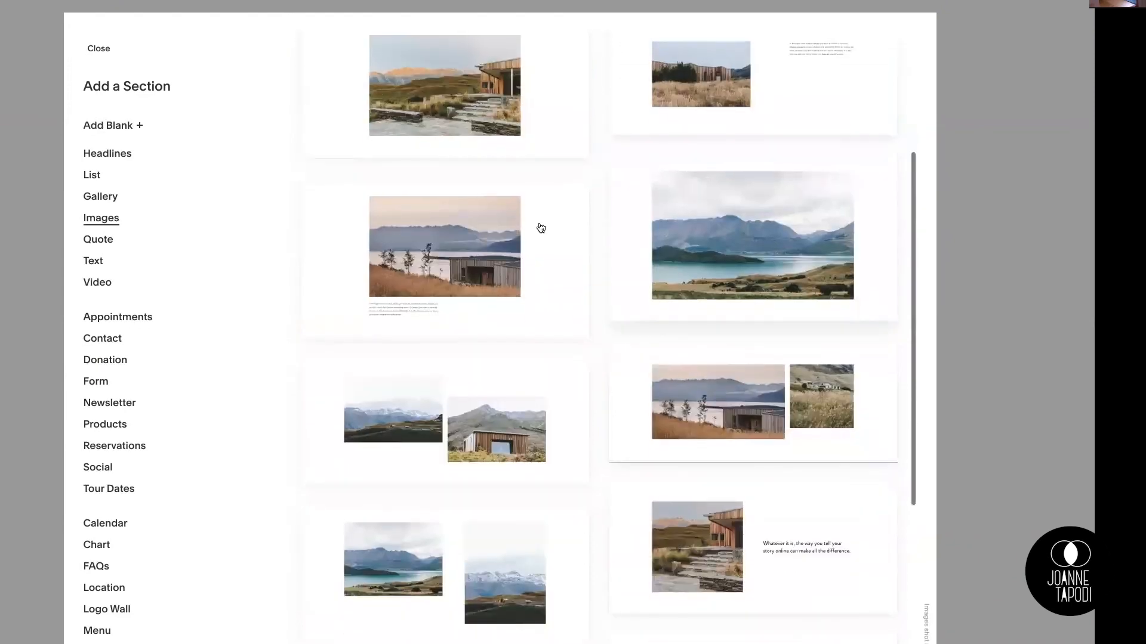
scroll(489, 295, down, 3)
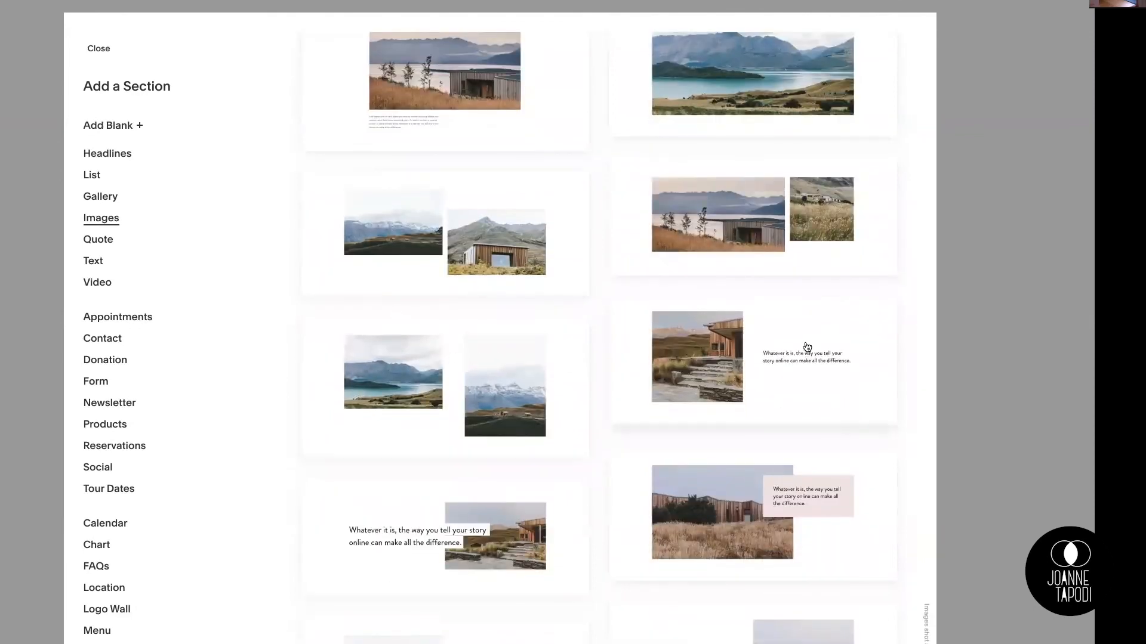
scroll(804, 349, down, 1)
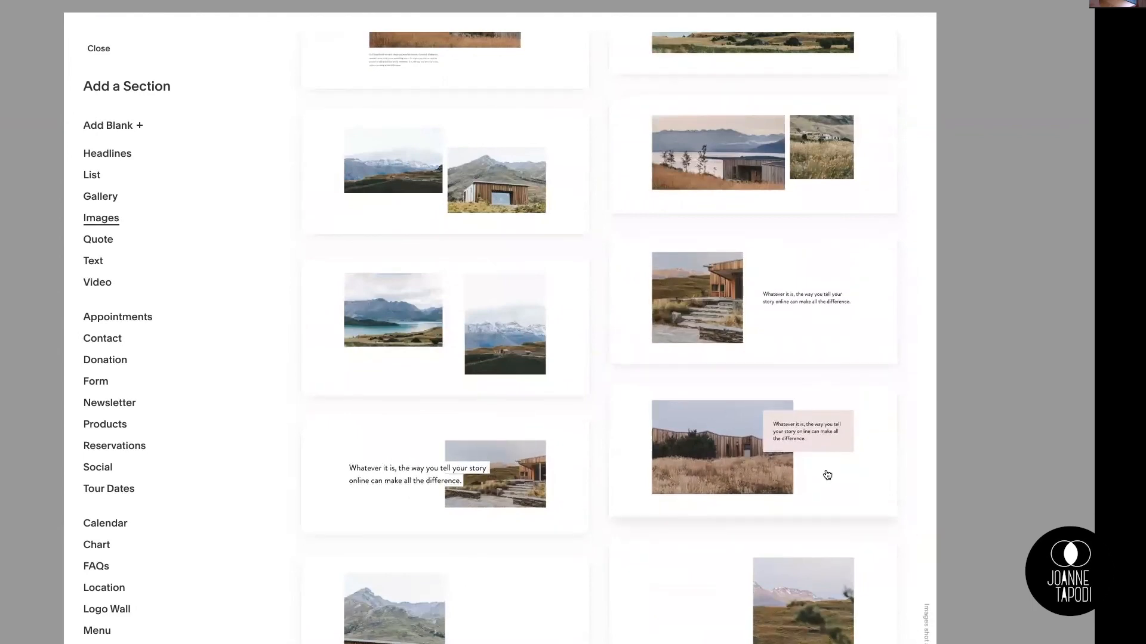
scroll(803, 425, down, 1)
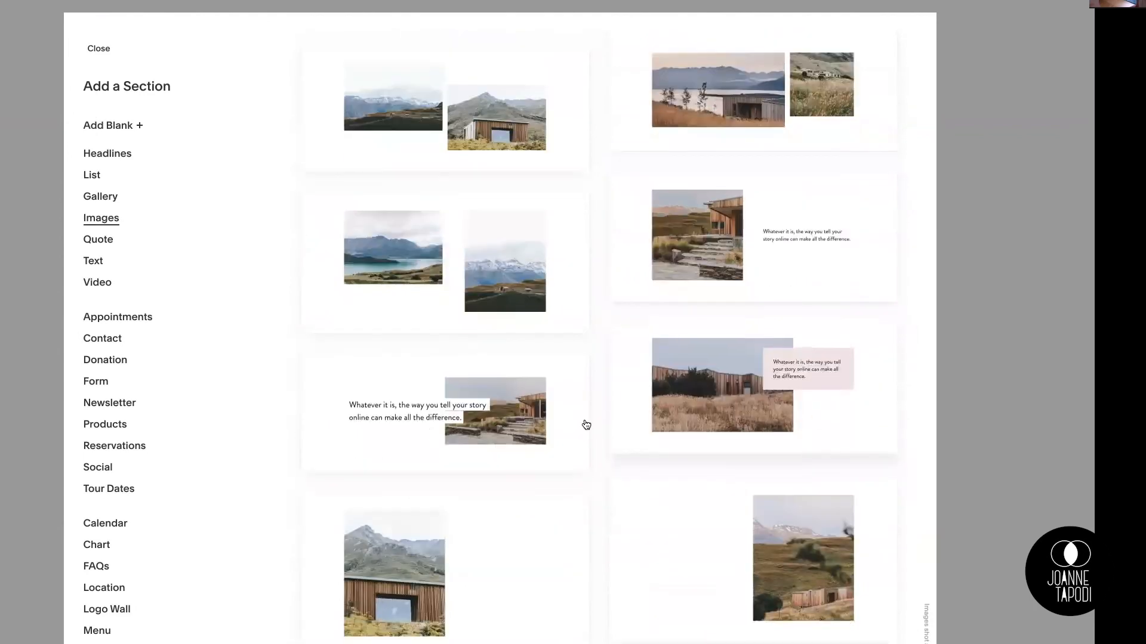
click(445, 410)
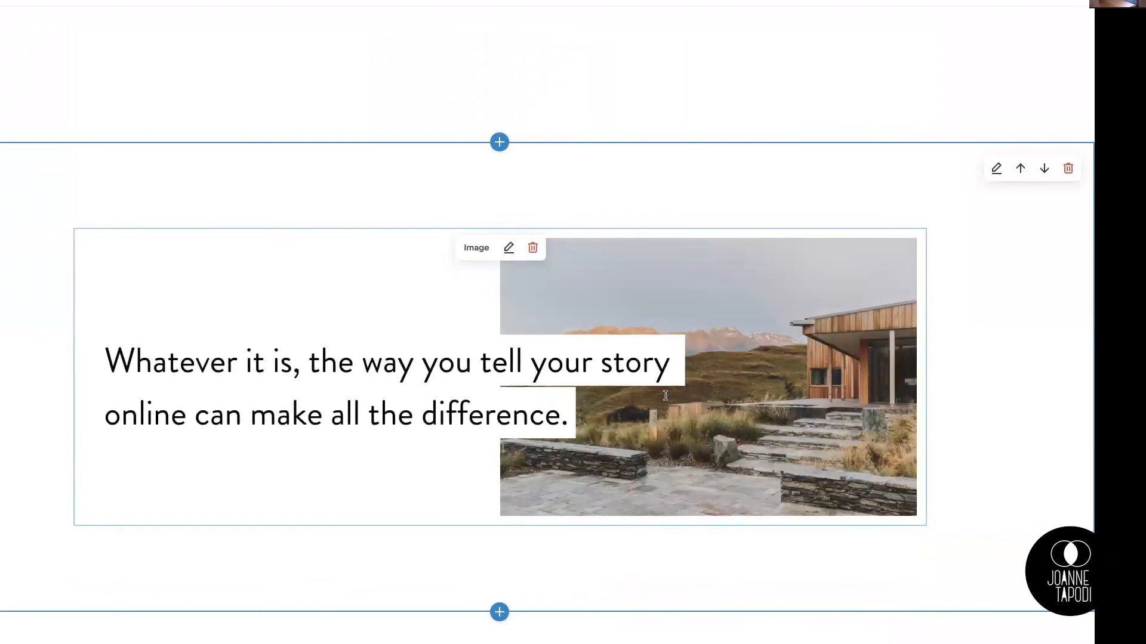
Step: Insert an Image block directly above the image with the pink text box
scroll(705, 531, down, 3)
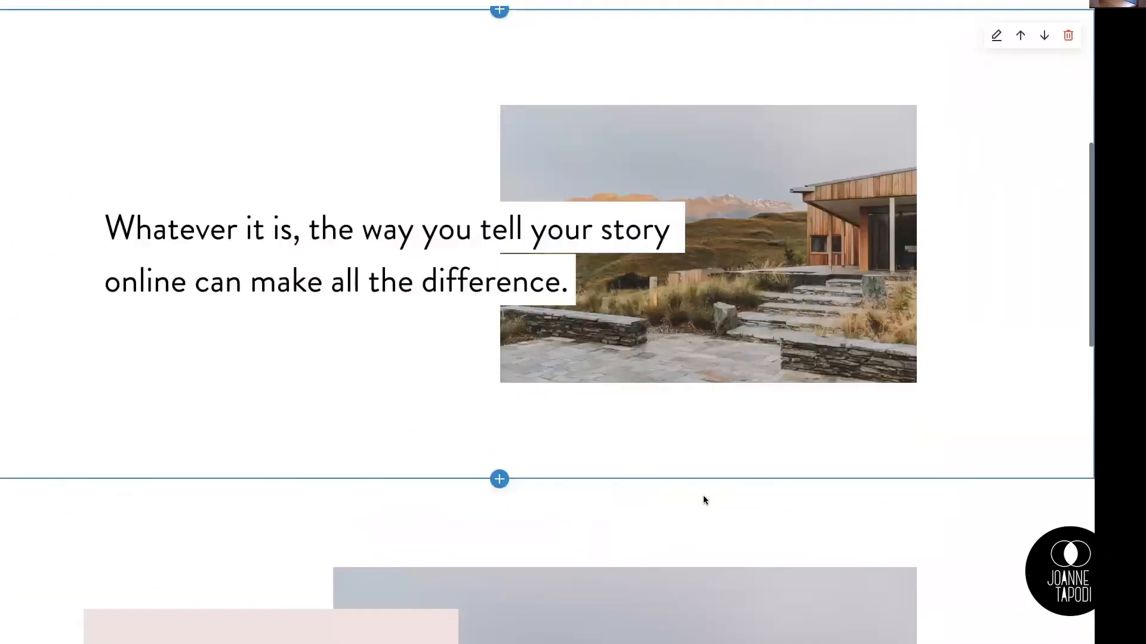
scroll(649, 445, down, 3)
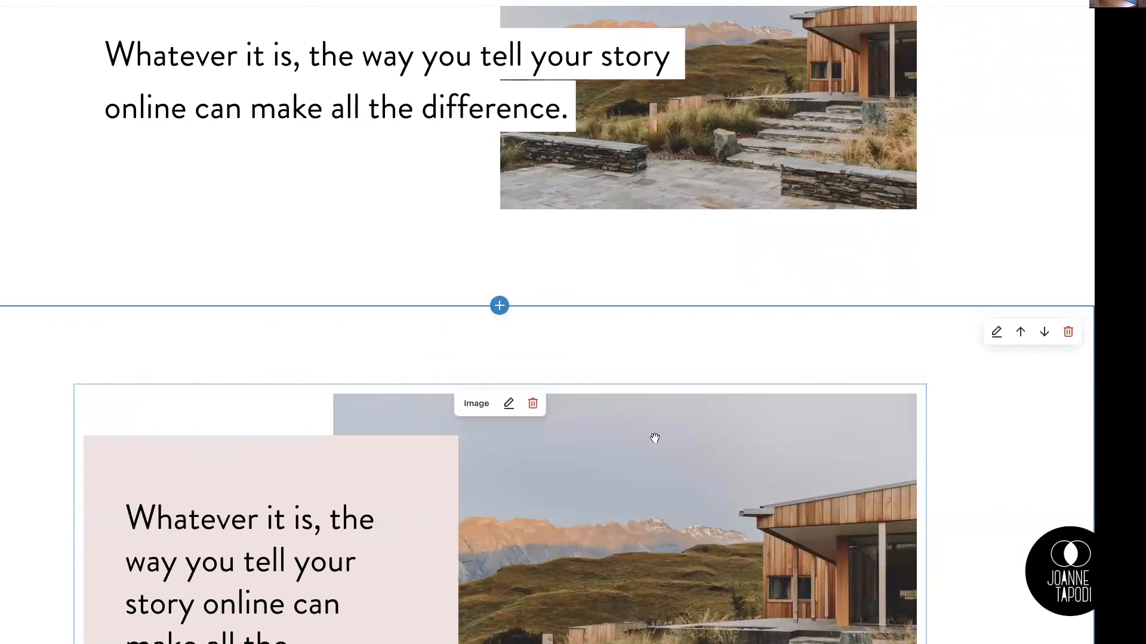
scroll(635, 437, down, 3)
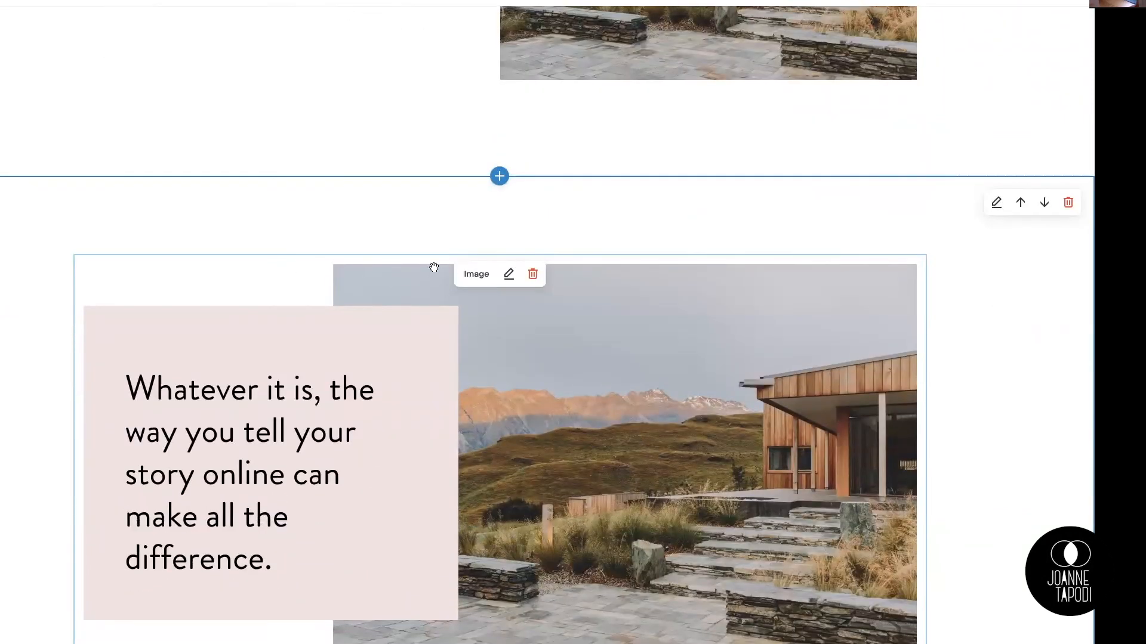
drag(127, 256, 77, 255)
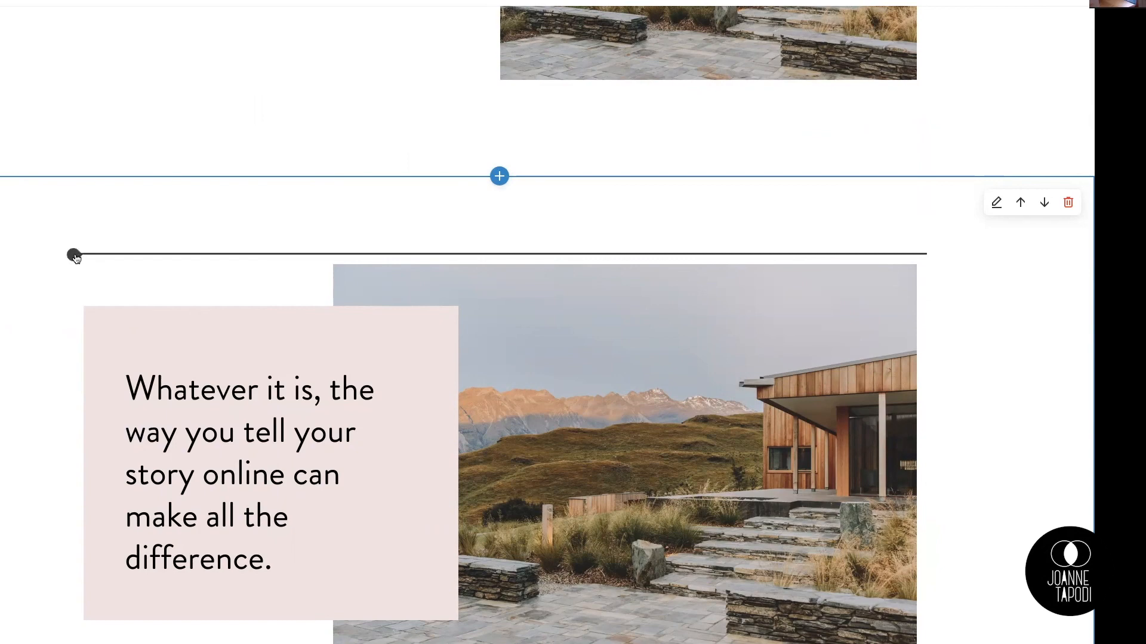
click(74, 255)
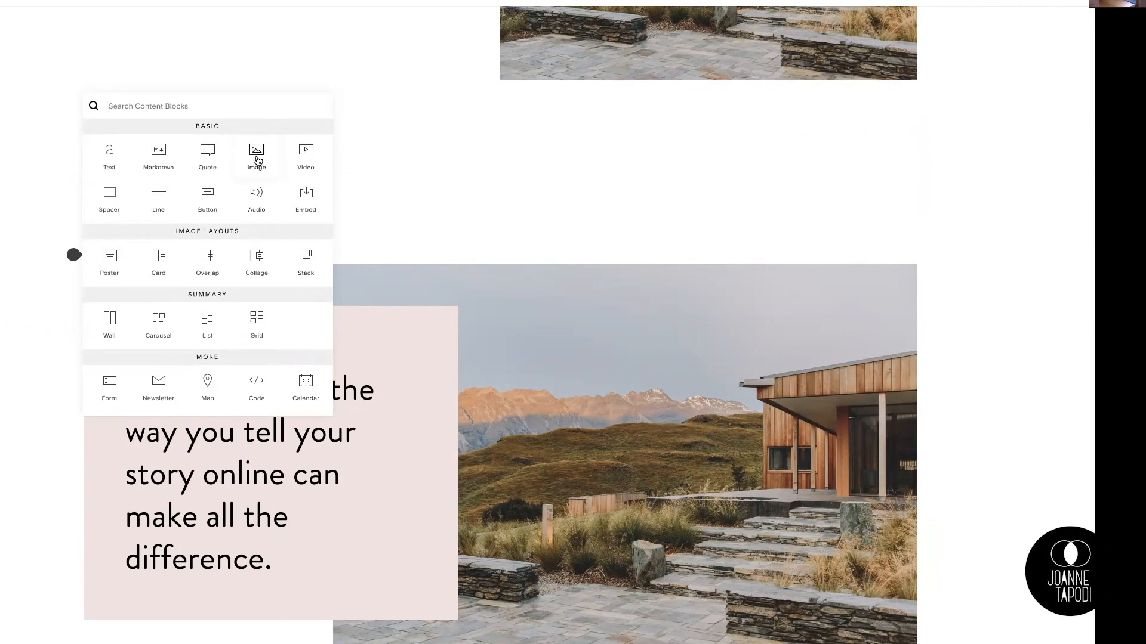
click(257, 156)
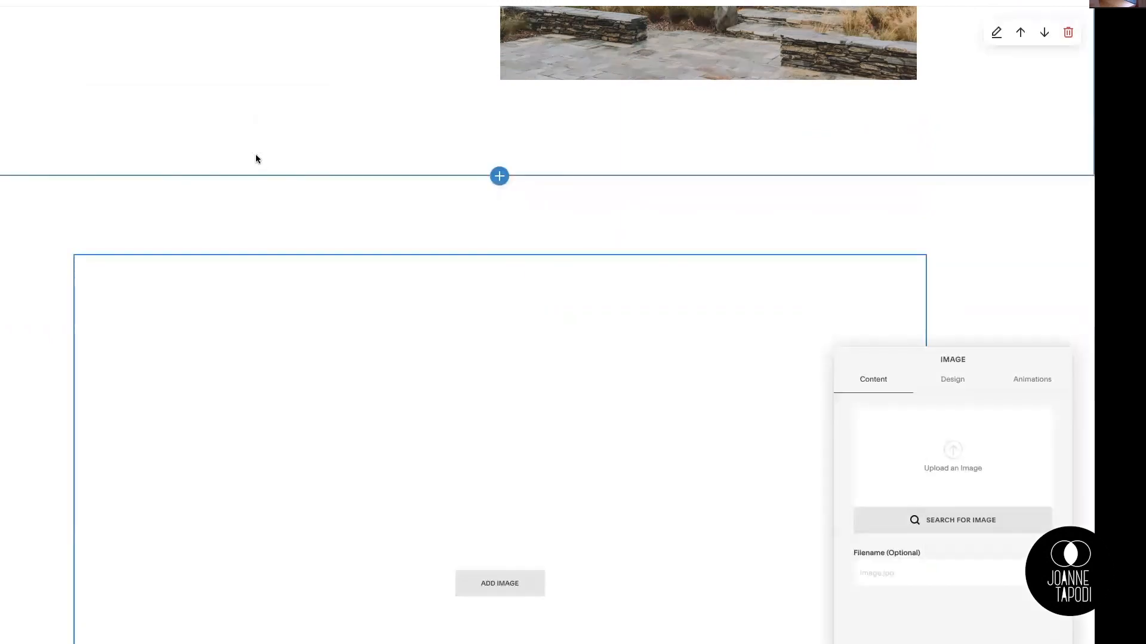
Step: Delete the empty image block above the image with the pink text box
scroll(422, 335, down, 2)
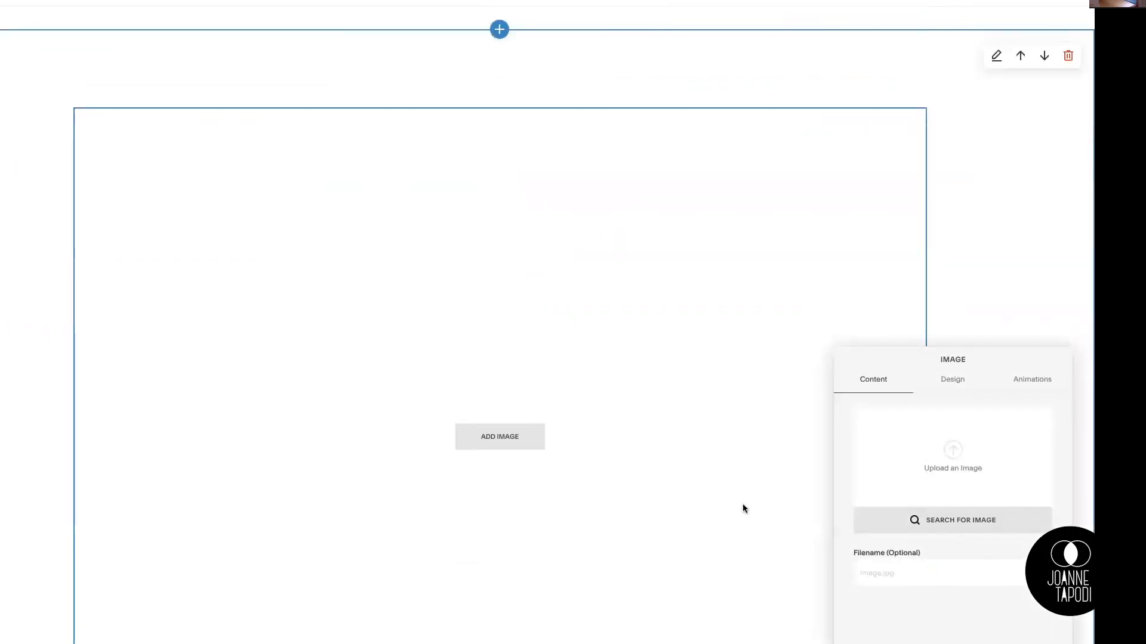
scroll(741, 505, down, 1)
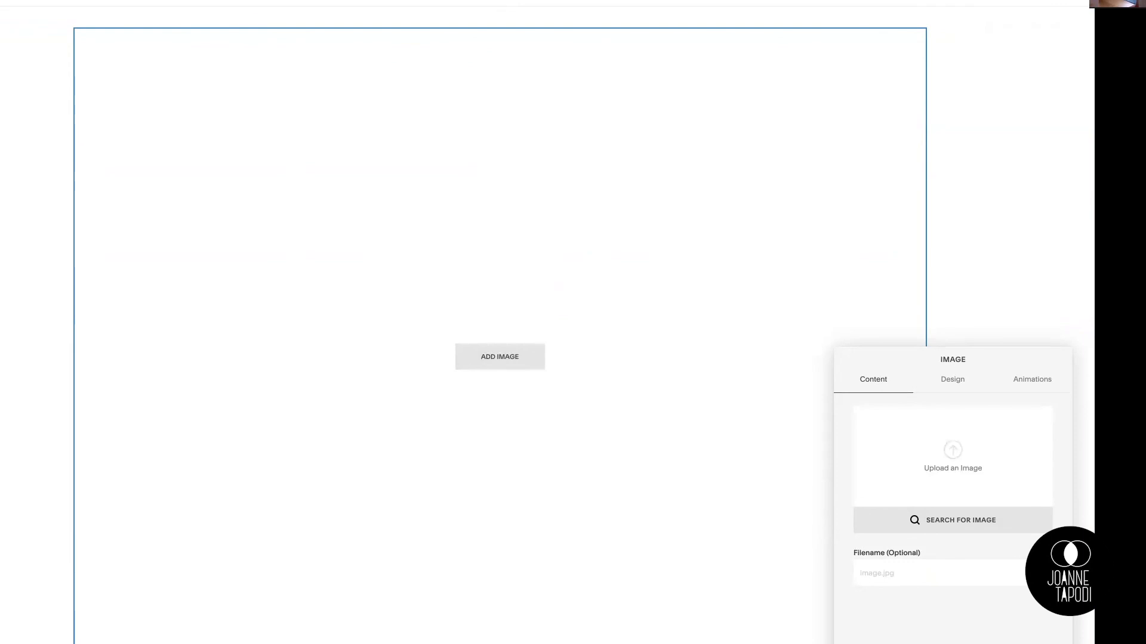
click(583, 317)
click(533, 48)
click(587, 72)
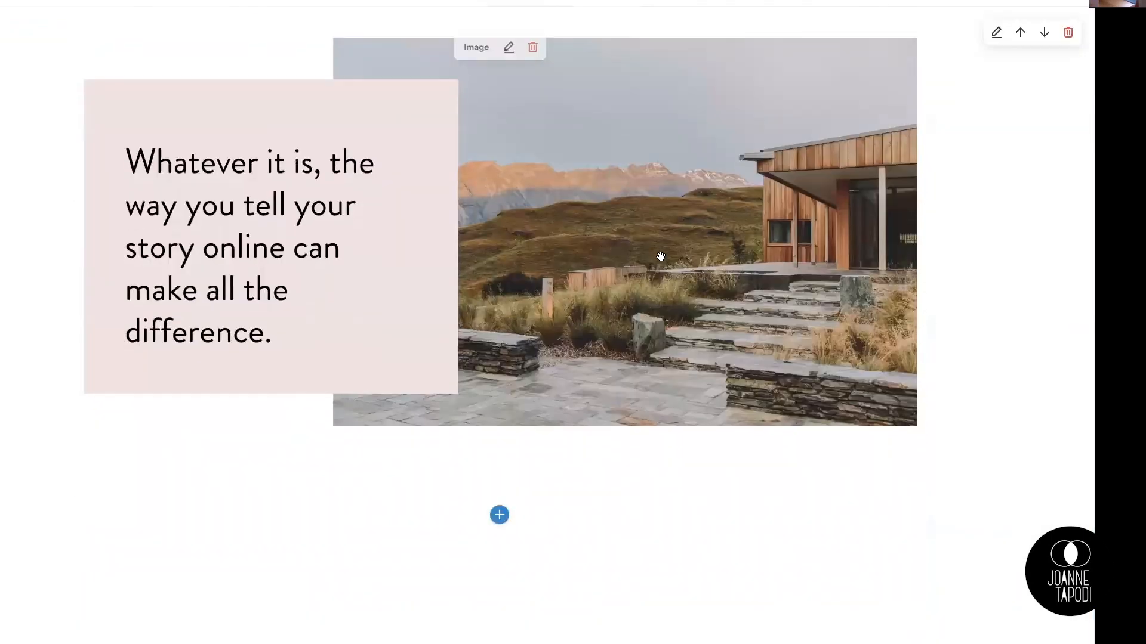
Step: Open the settings of the image with the pink text box and load its photo in the image editor
scroll(661, 253, up, 5)
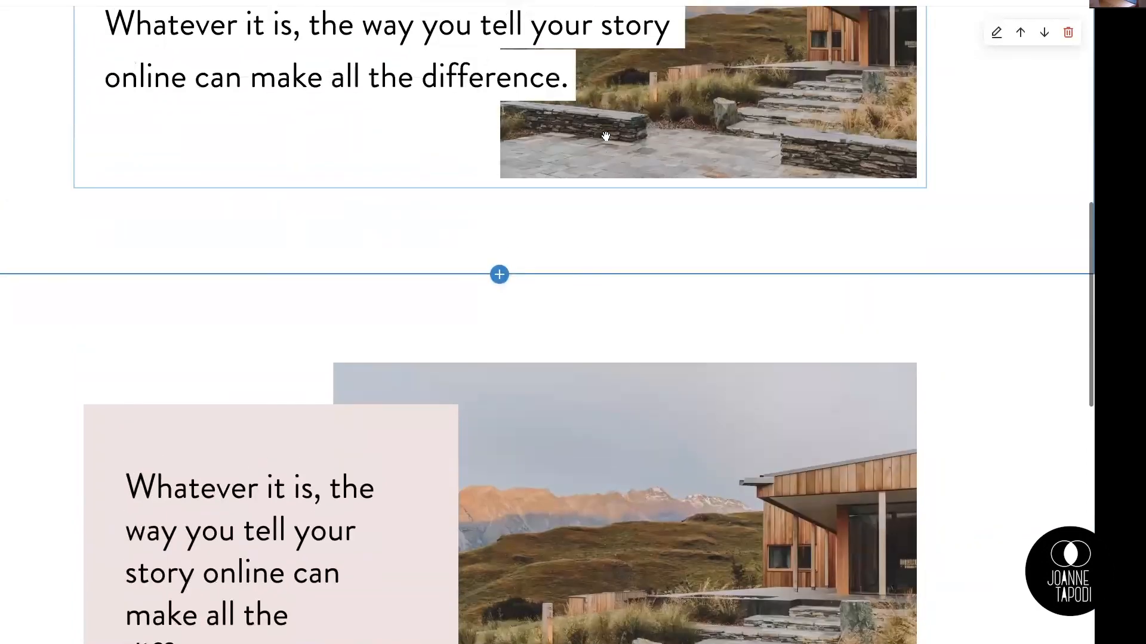
scroll(605, 136, down, 3)
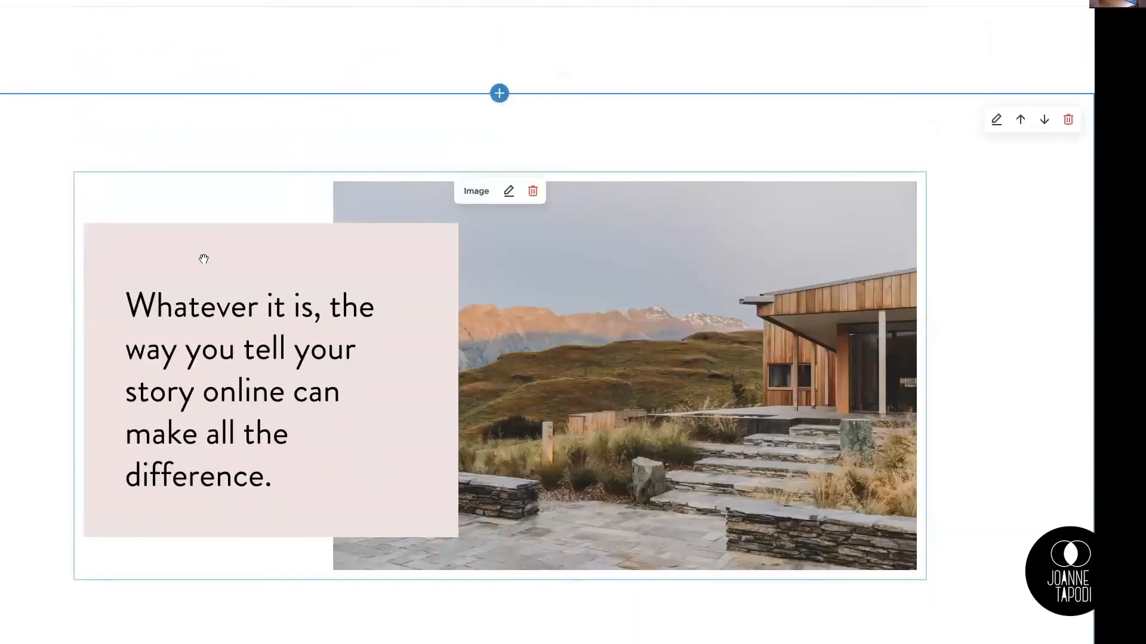
click(509, 194)
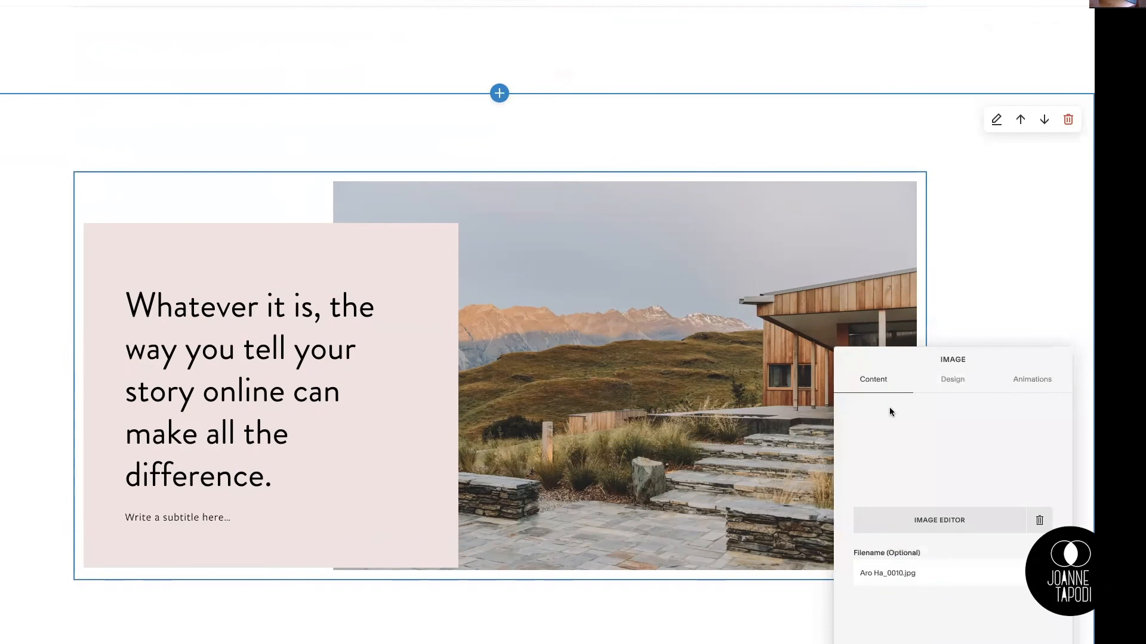
drag(903, 361, 640, 113)
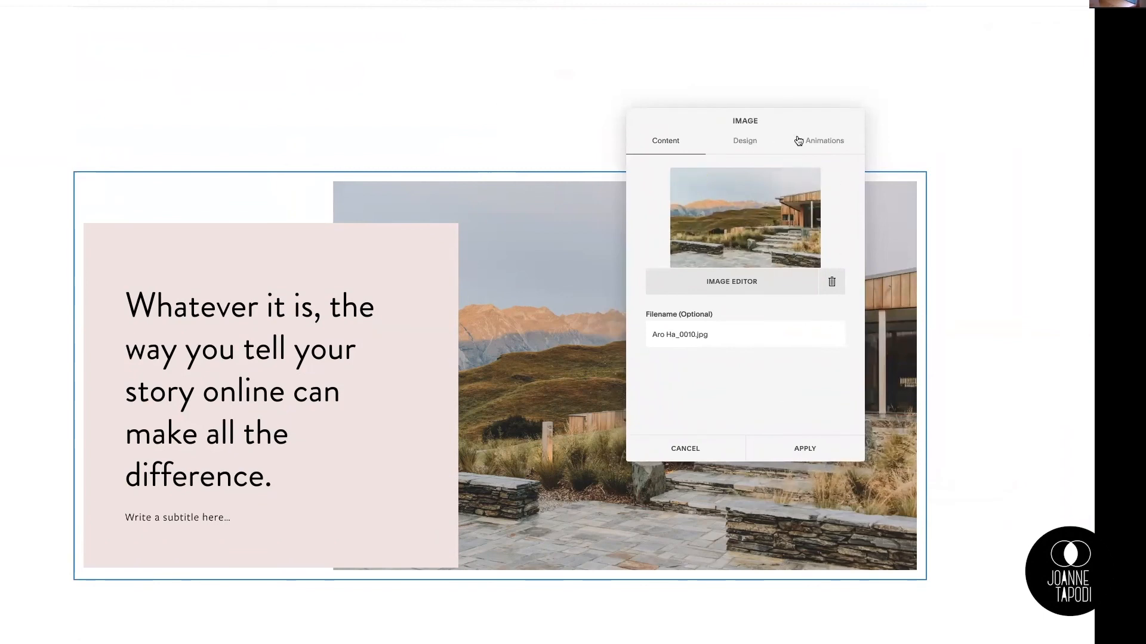
drag(803, 122, 824, 120)
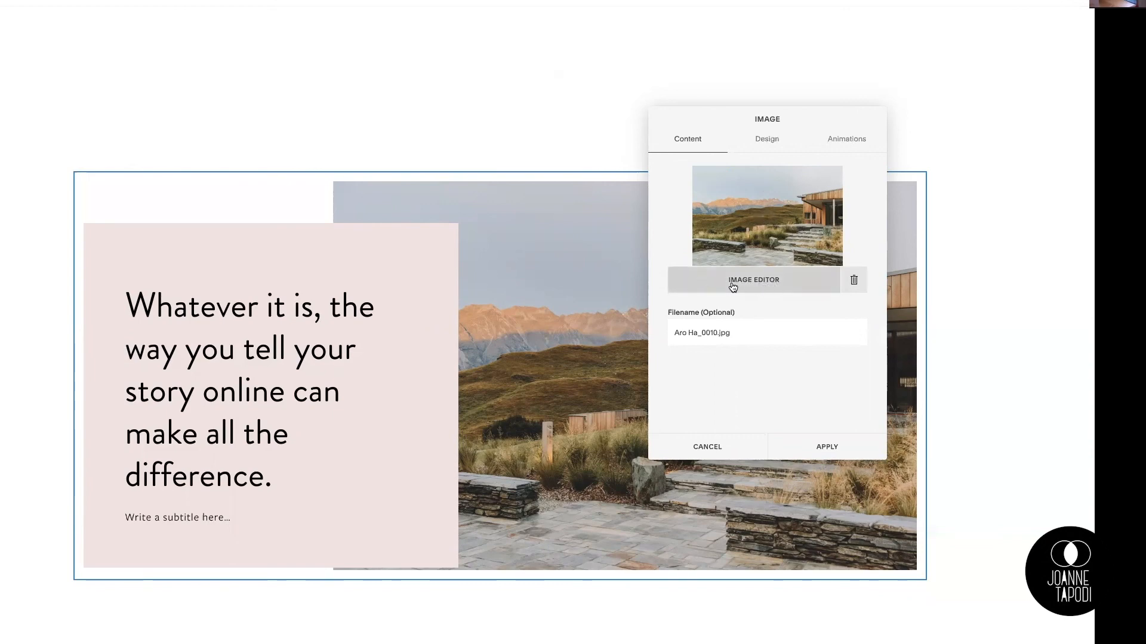
click(772, 284)
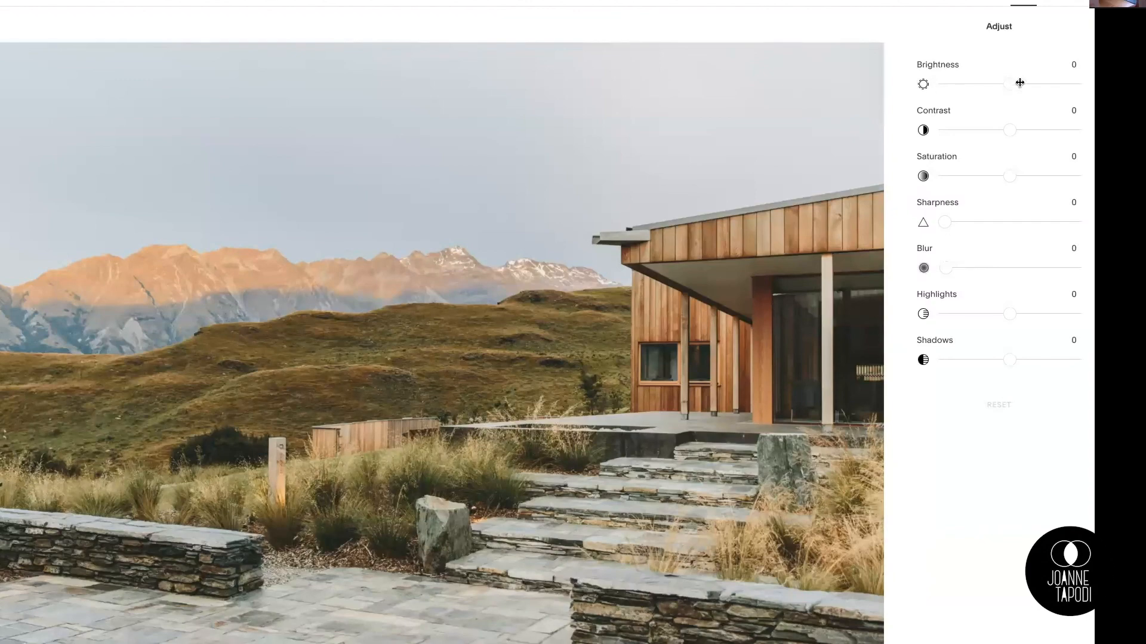
Step: Adjust the house photo to brightness -14, contrast -6 and saturation -4
mouse_move(1014, 84)
mouse_down()
mouse_move(1050, 84)
mouse_move(1000, 84)
mouse_up()
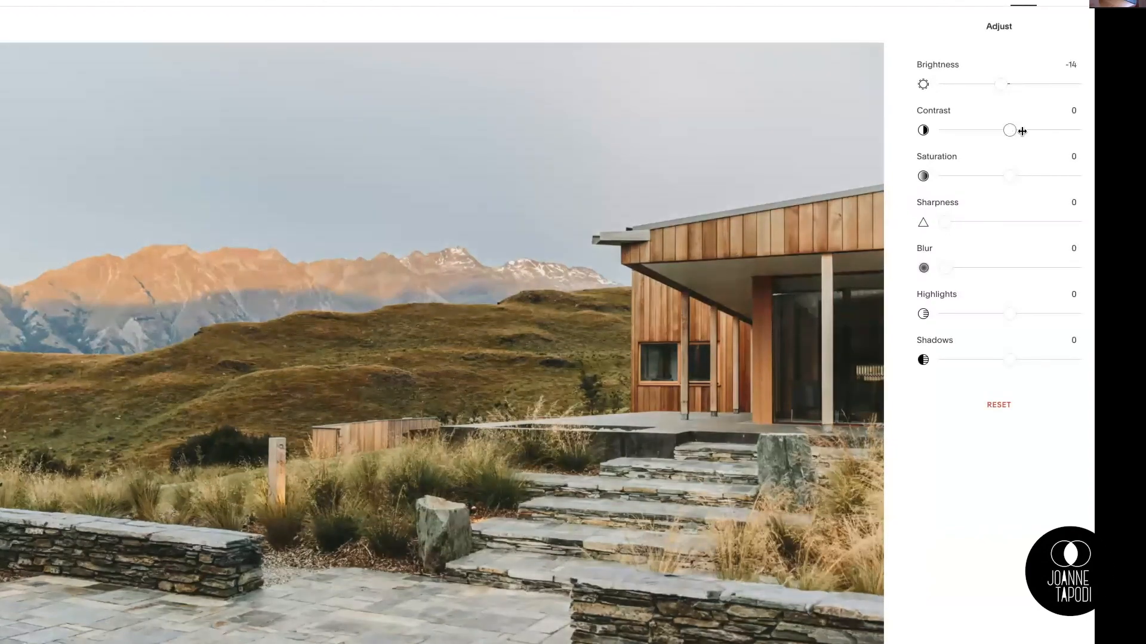
mouse_move(1013, 130)
mouse_down()
mouse_move(959, 131)
mouse_move(1005, 130)
mouse_up()
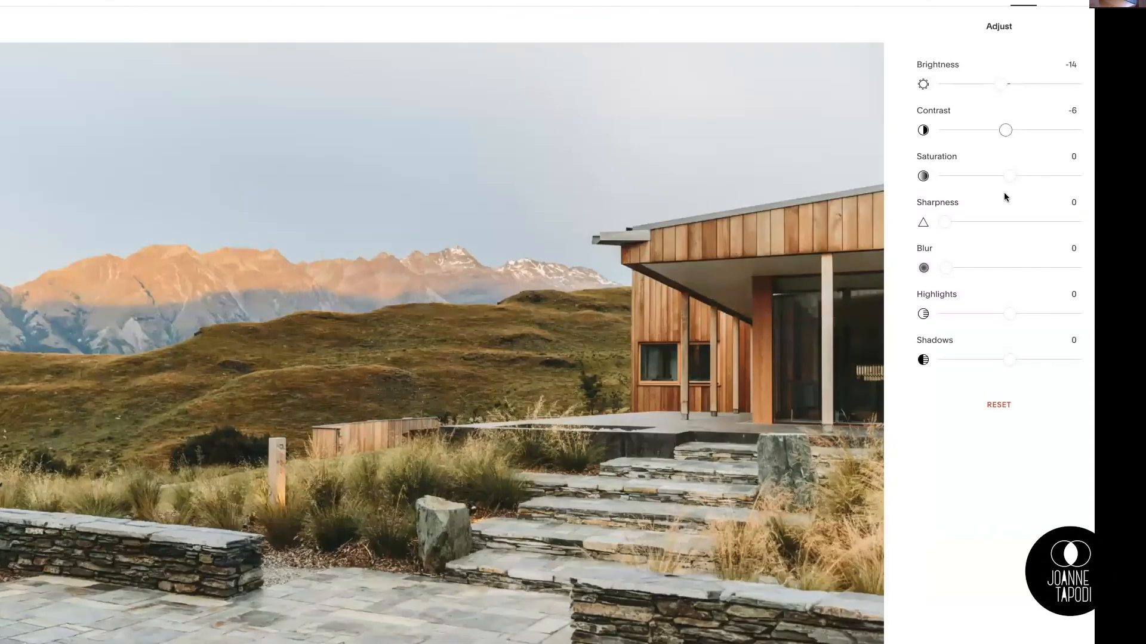
mouse_move(1008, 176)
mouse_down()
mouse_move(1046, 175)
mouse_move(1006, 175)
mouse_up()
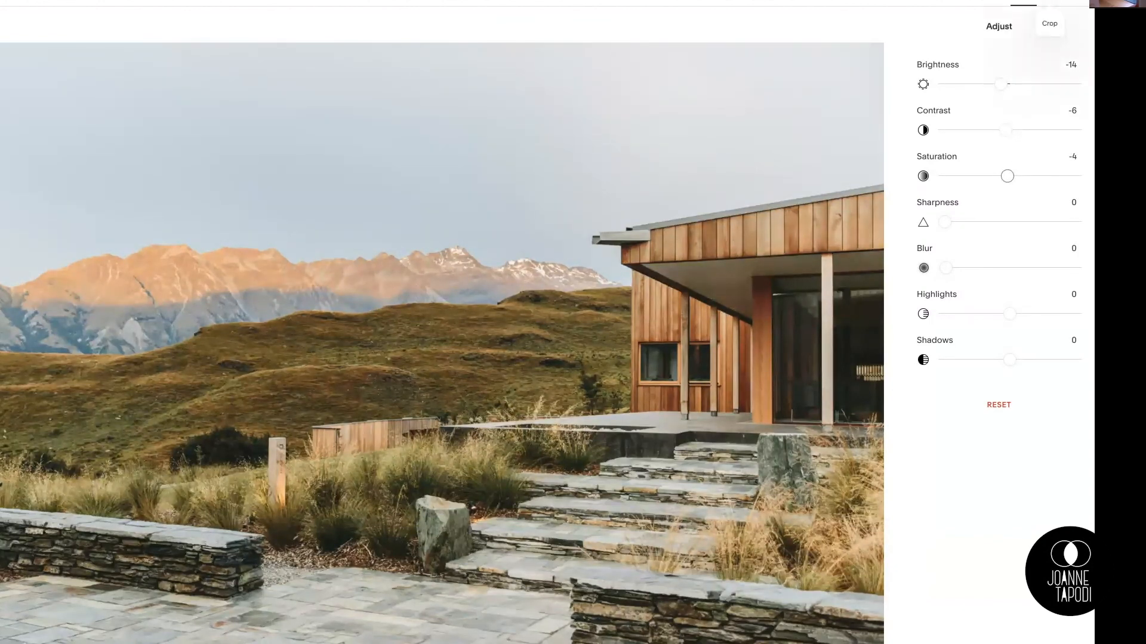
Step: Apply the Voyager filter to the house photo and save the image edits permanently
click(1074, 3)
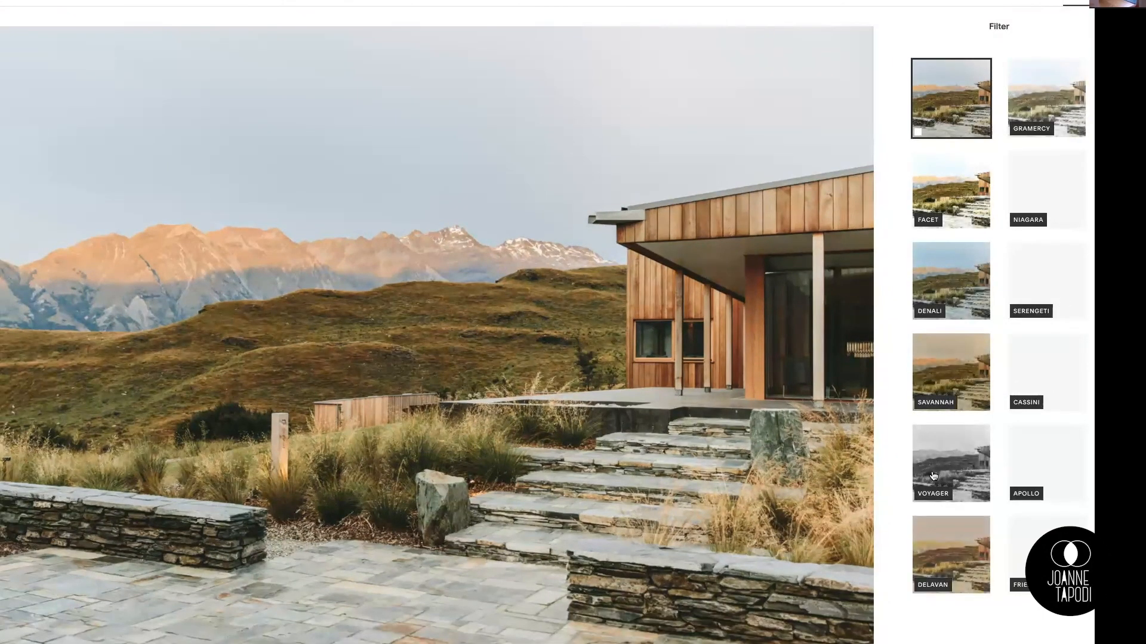
click(960, 458)
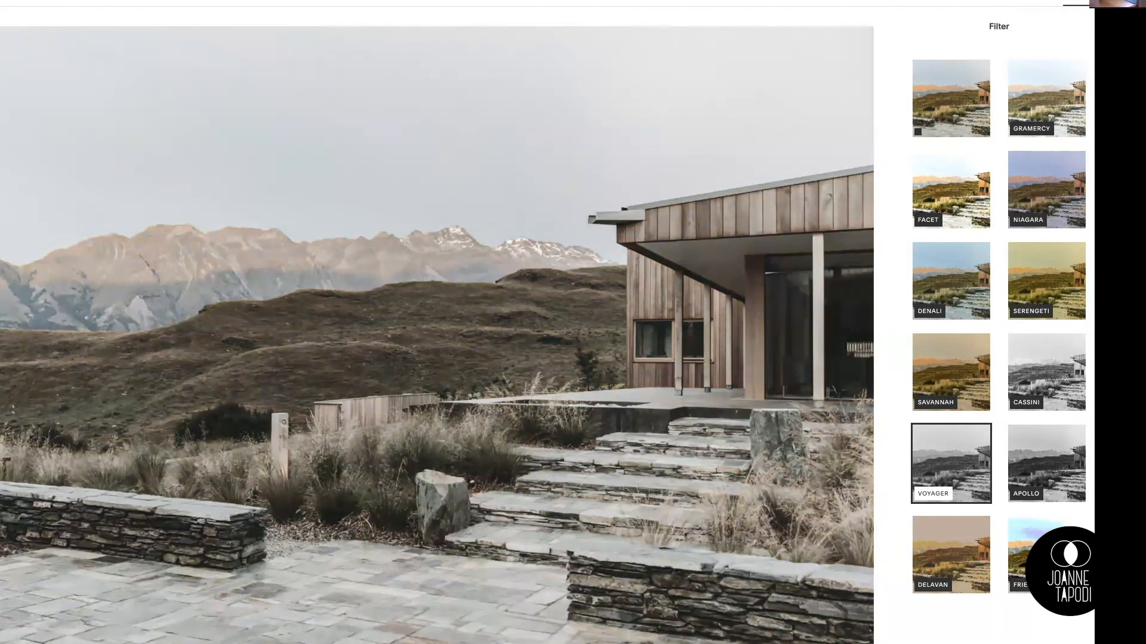
key(Escape)
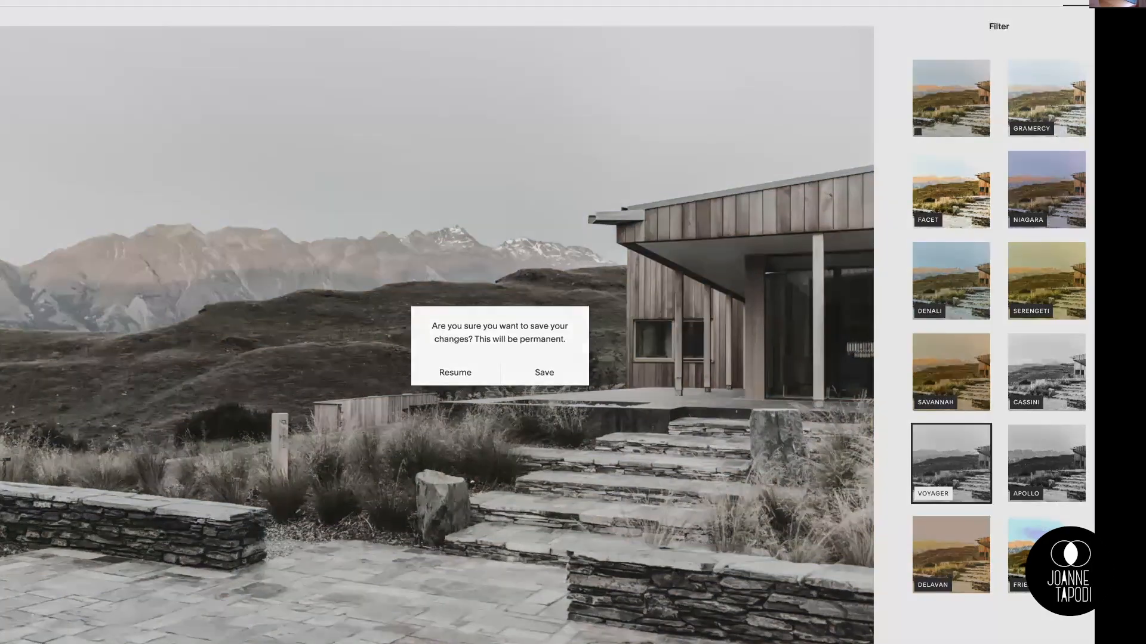
click(552, 369)
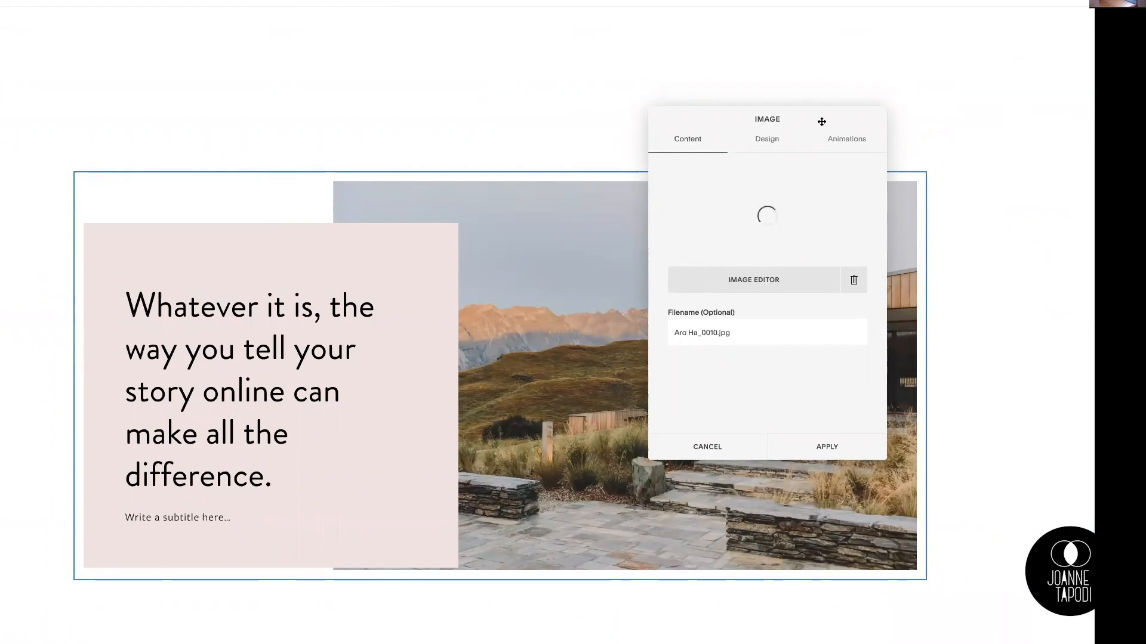
Step: Try the Inline, Poster and Card layouts on the house image block
drag(818, 119, 895, 128)
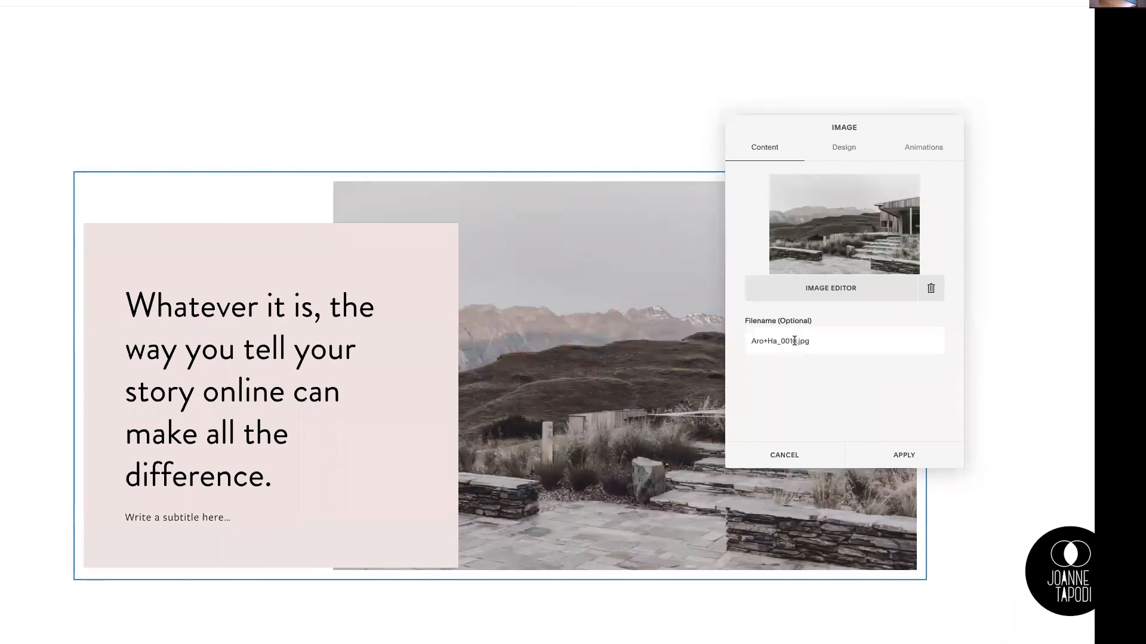
drag(796, 341, 745, 342)
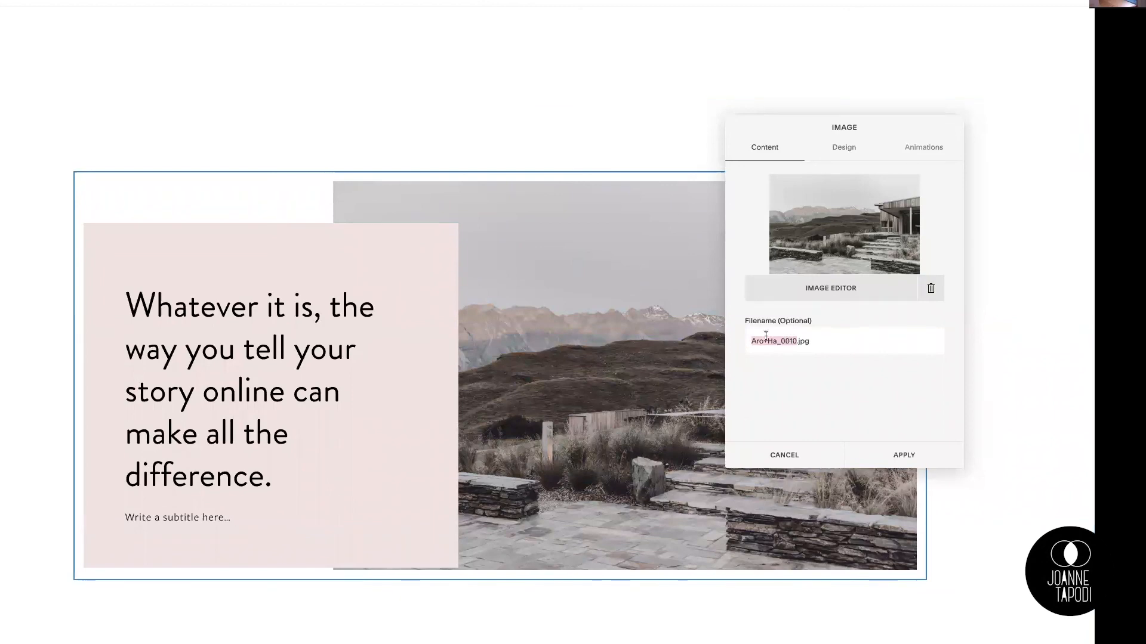
click(844, 149)
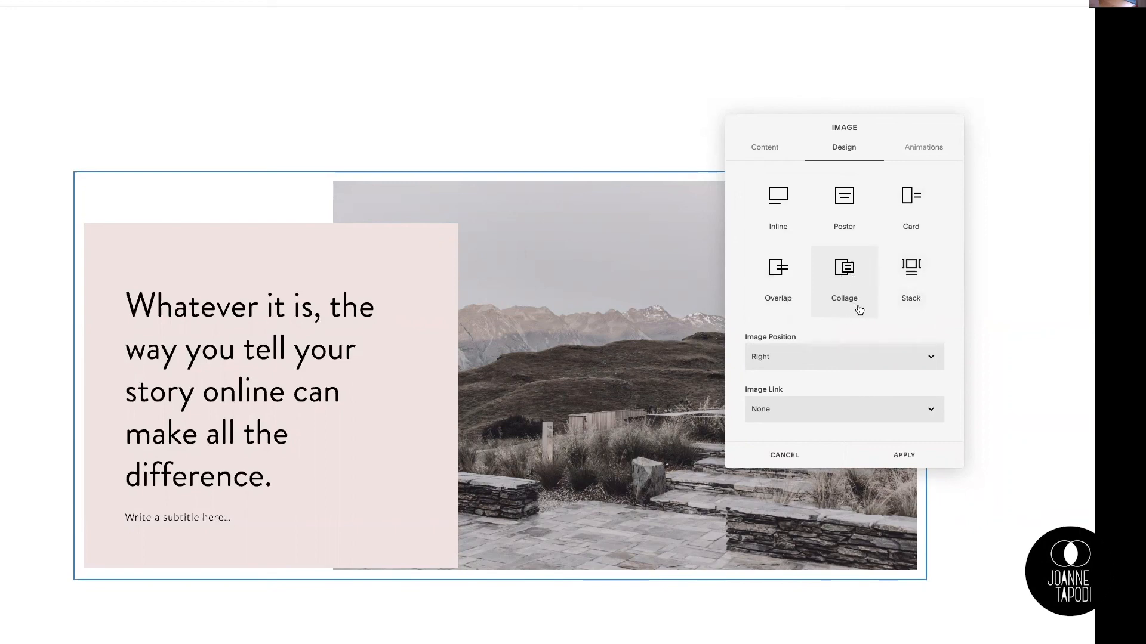
click(780, 205)
scroll(585, 298, down, 3)
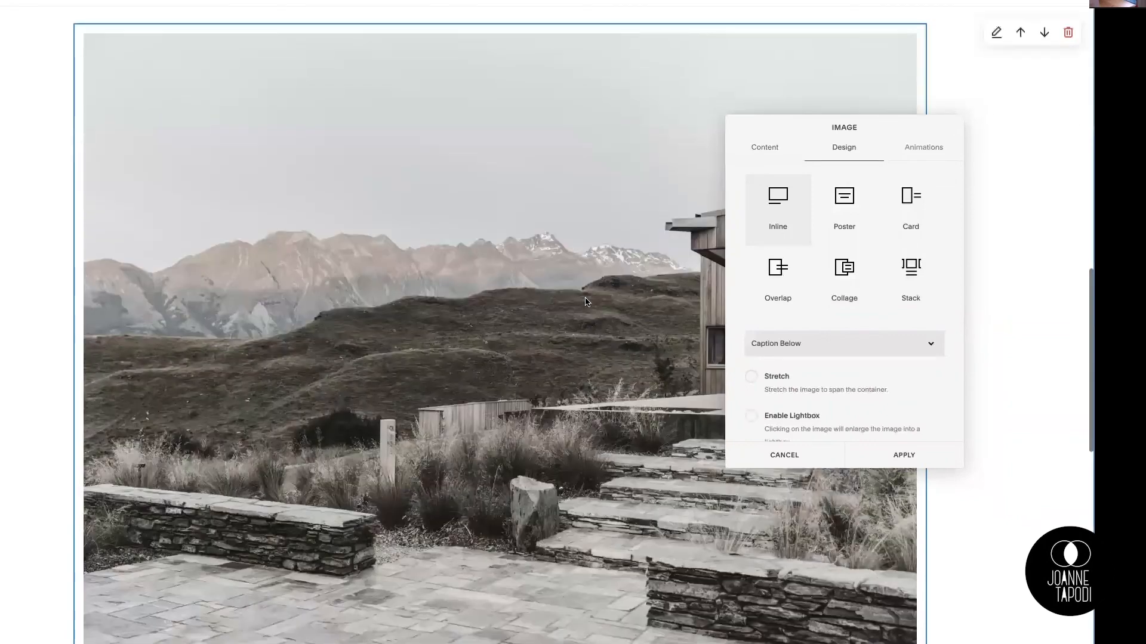
scroll(585, 301, down, 1)
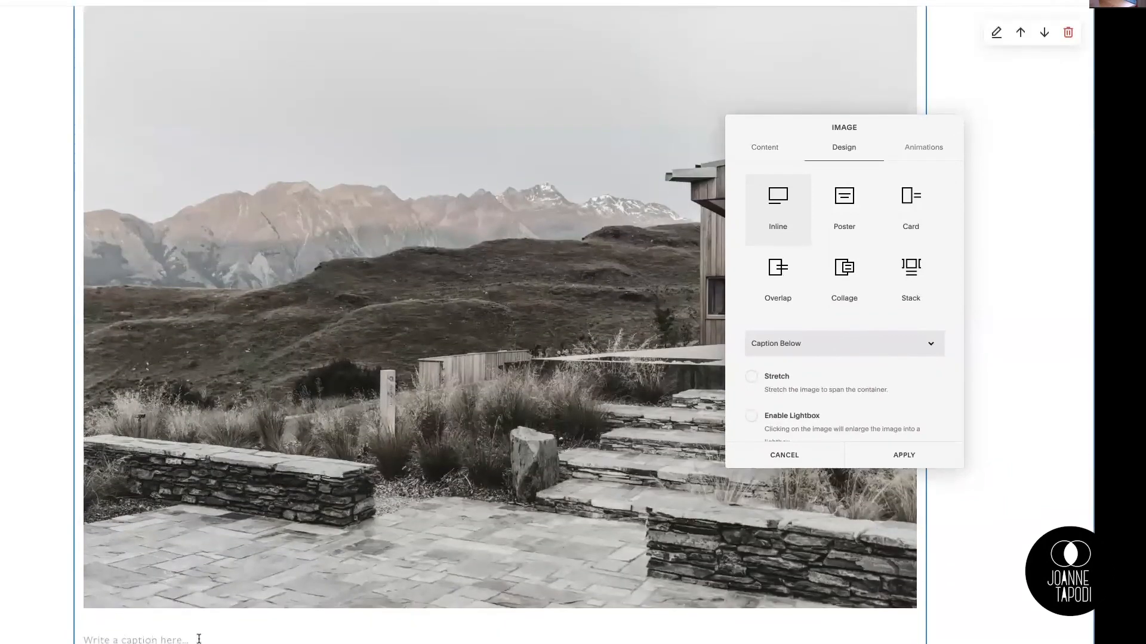
click(845, 206)
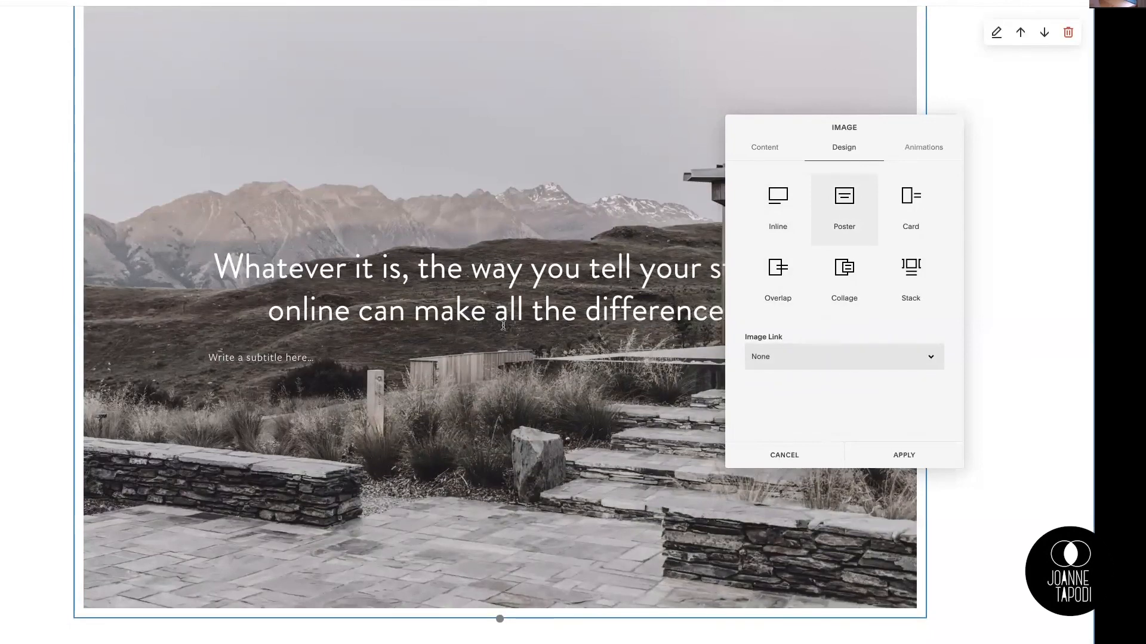
click(919, 225)
scroll(627, 291, up, 2)
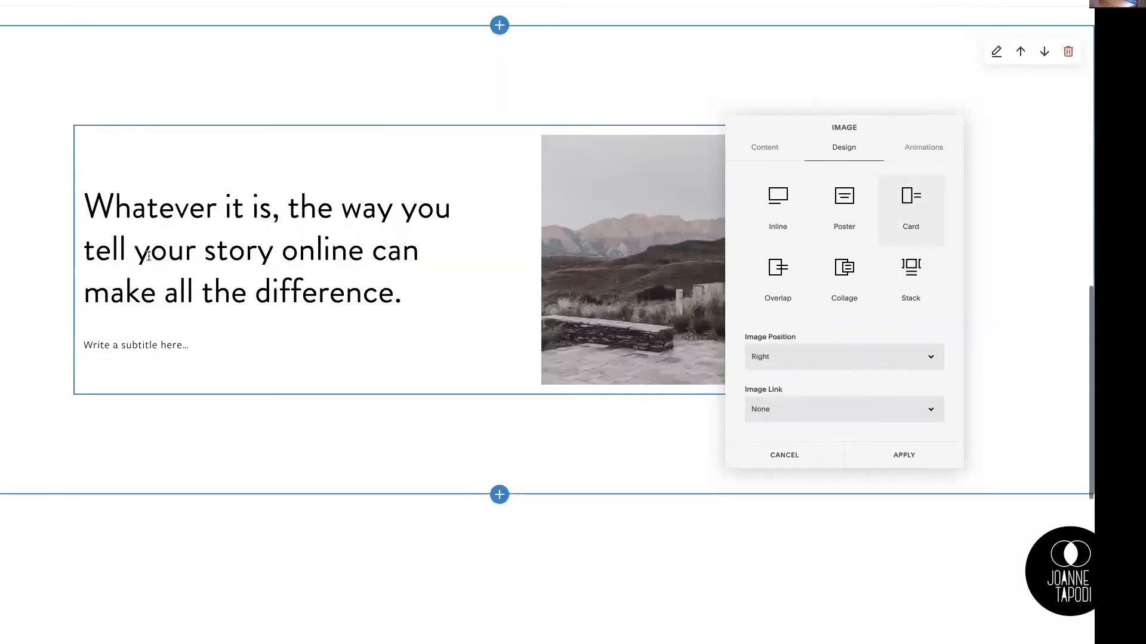
Step: Try the Overlap, Collage and Stack layouts on the house image block
click(753, 296)
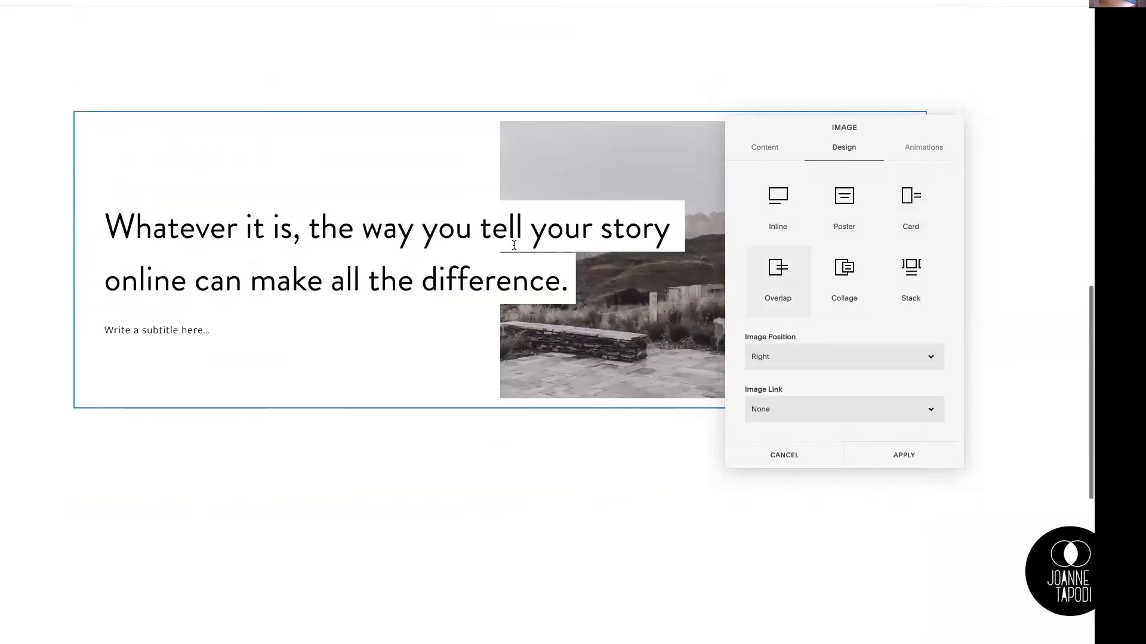
drag(784, 128, 845, 273)
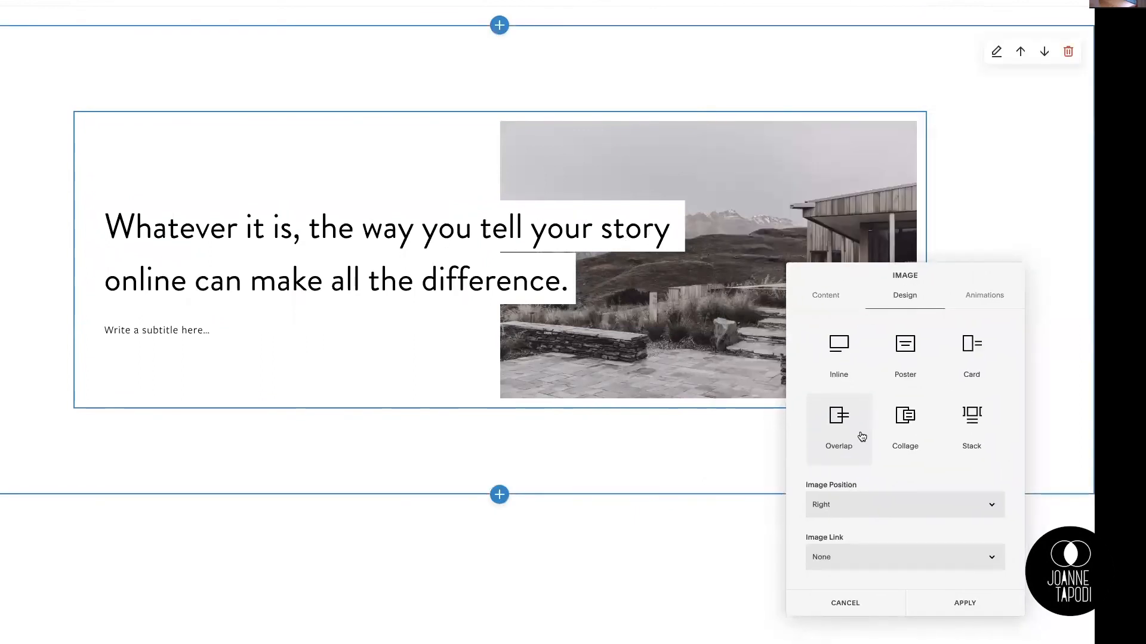
click(905, 421)
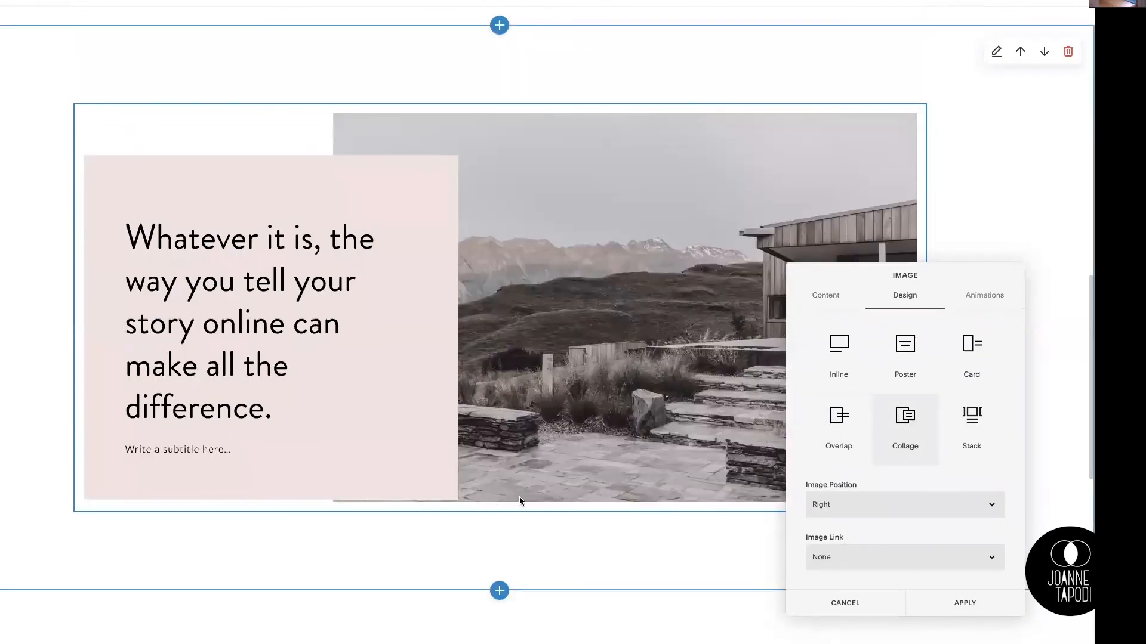
click(968, 421)
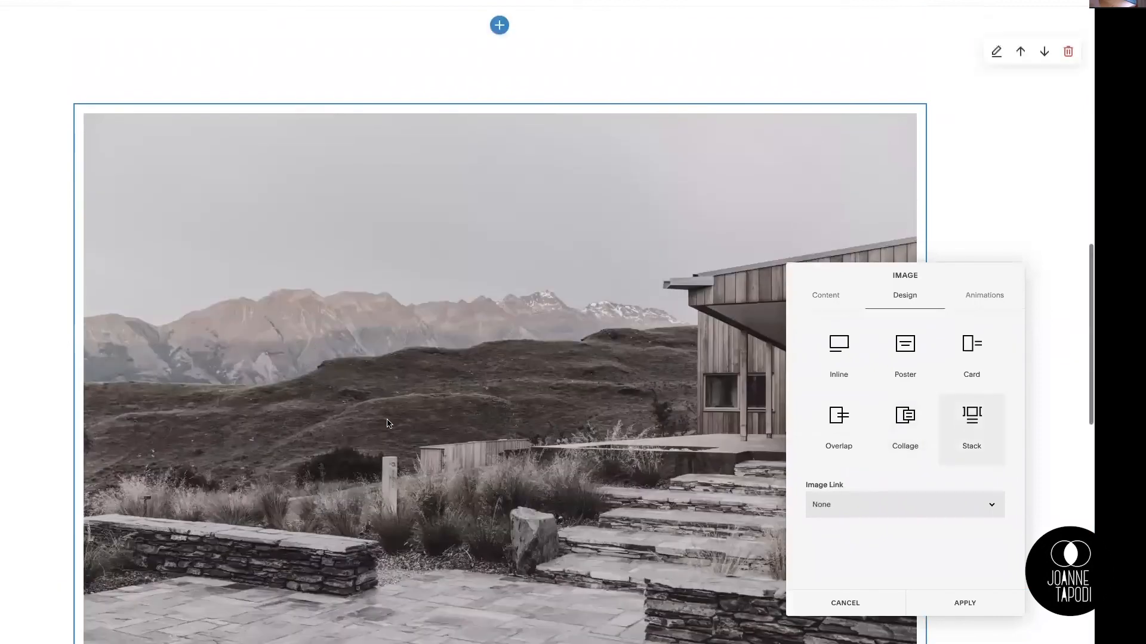
scroll(387, 424, down, 3)
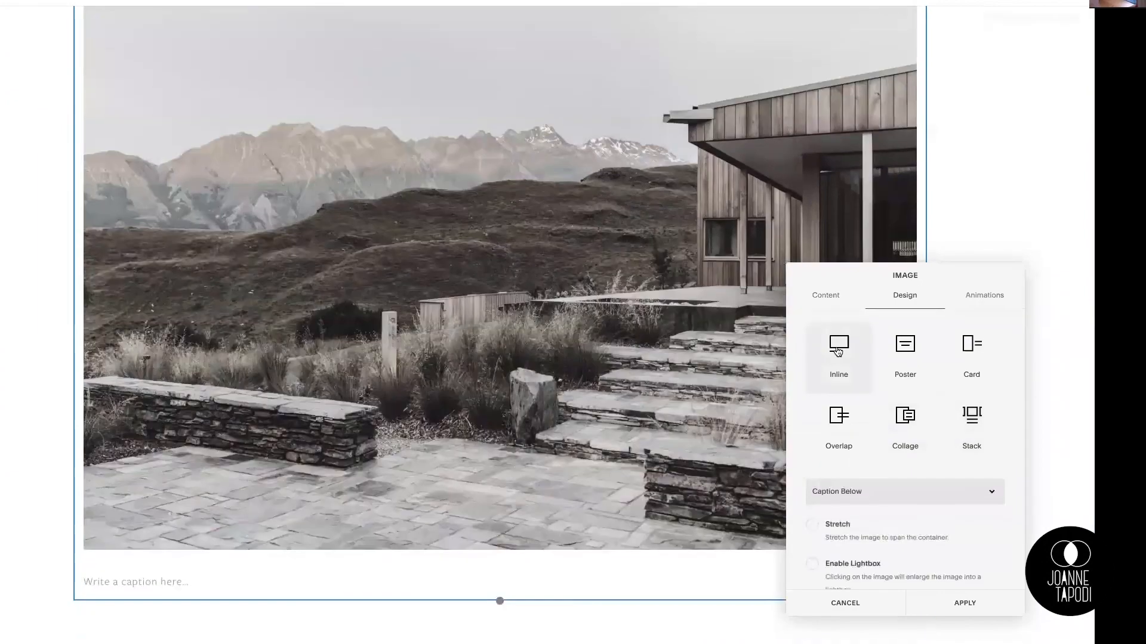
Step: Compare the Inline, Poster and Collage layouts on the house image block again
click(837, 352)
scroll(355, 388, up, 2)
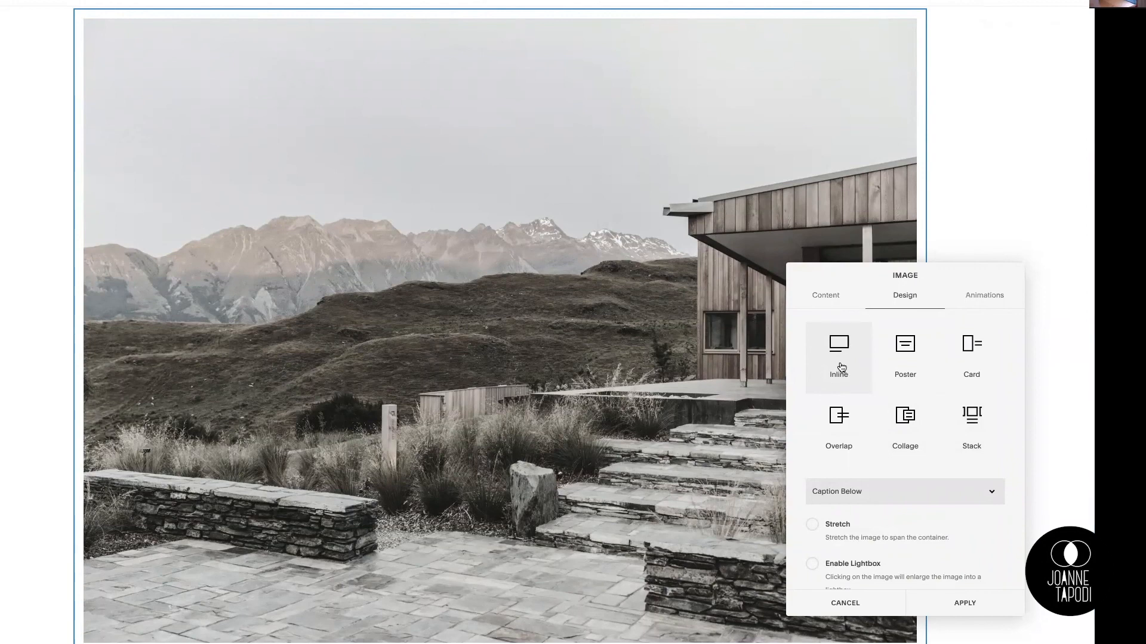
drag(854, 280, 810, 226)
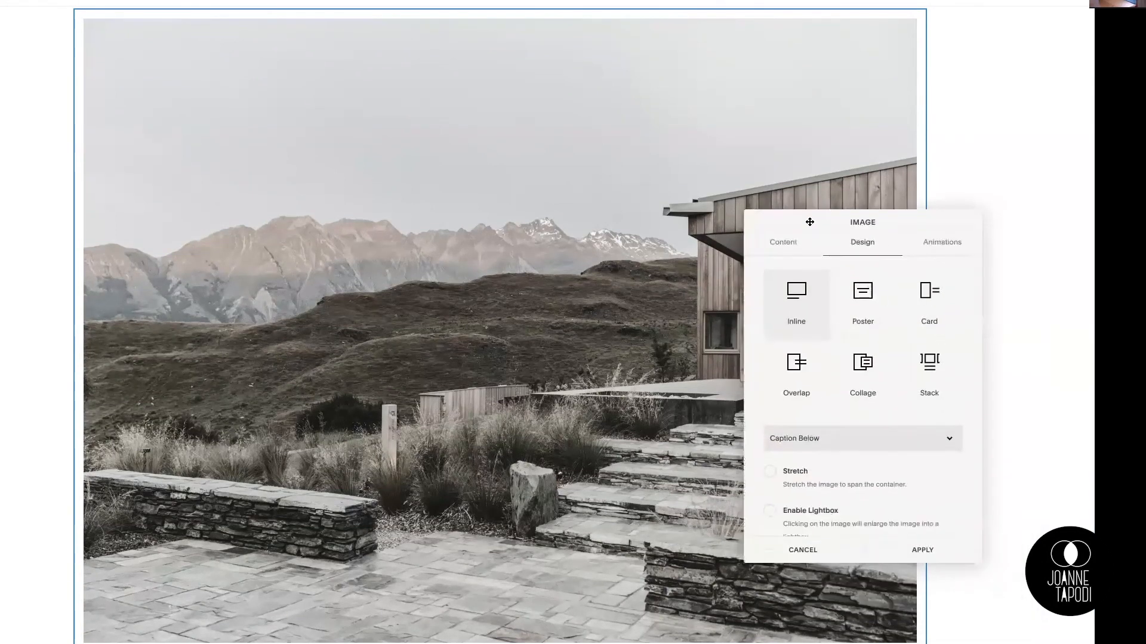
click(865, 314)
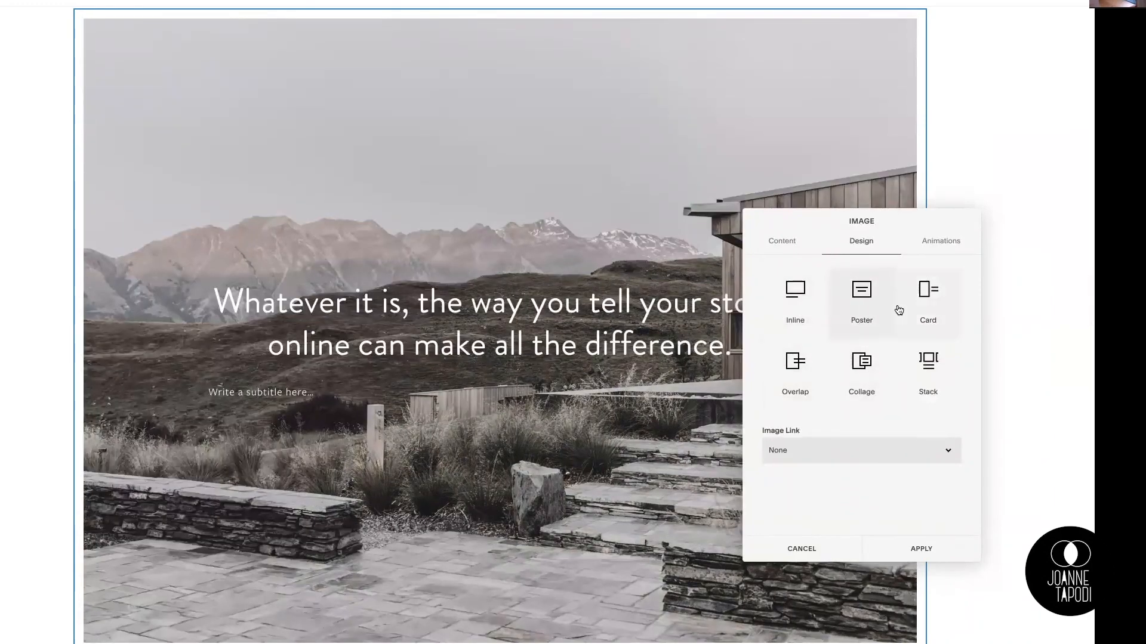
click(861, 364)
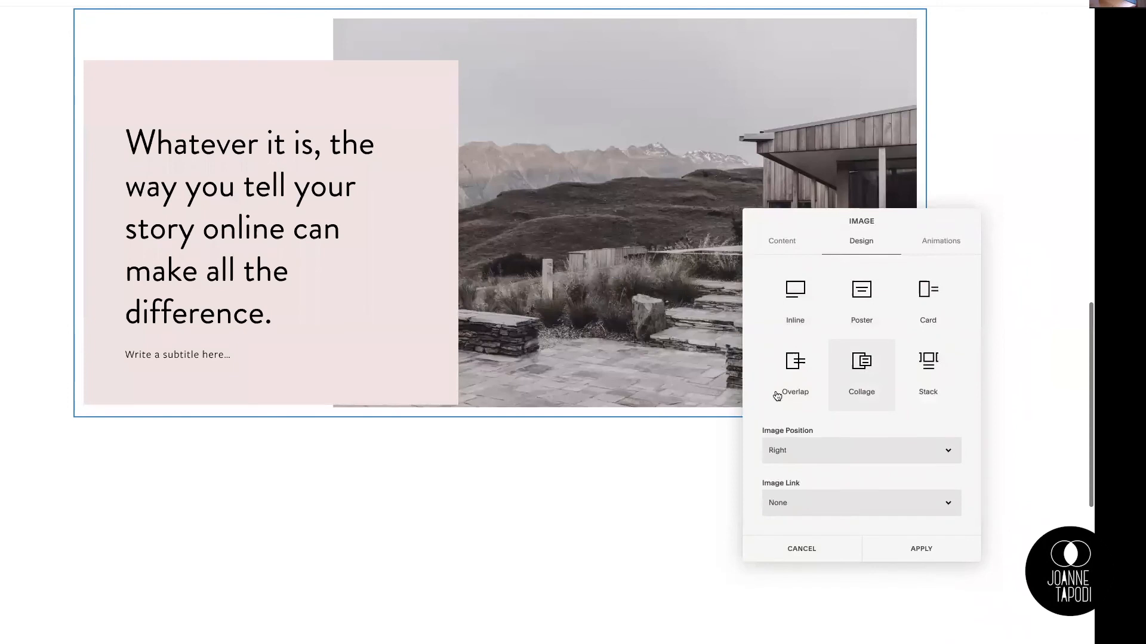
scroll(518, 327, up, 2)
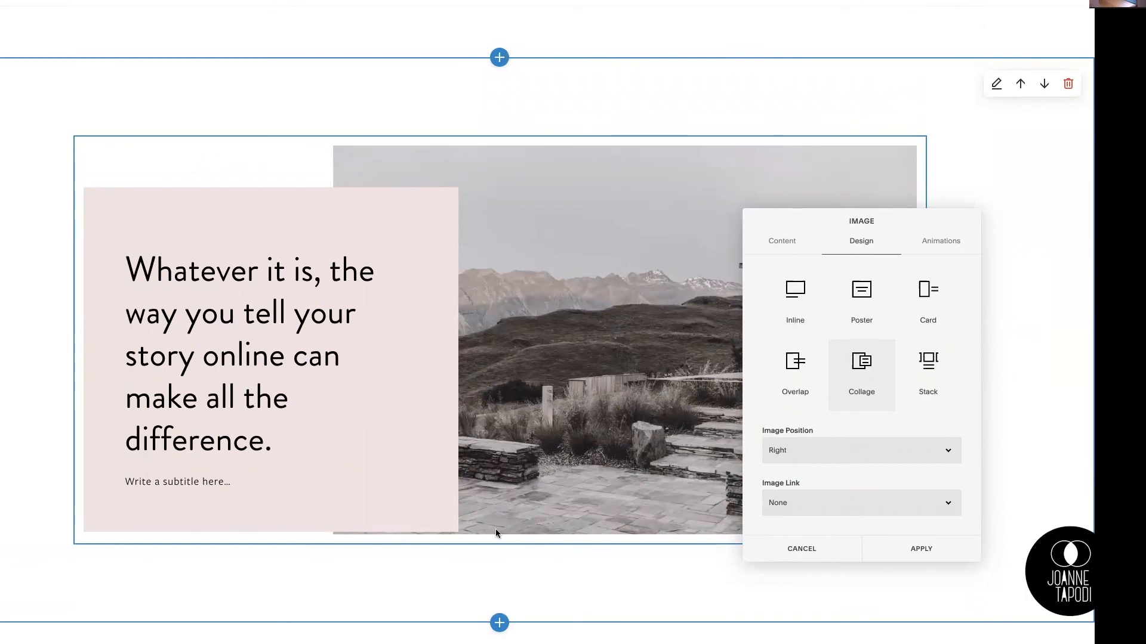
Step: Switch the house image block to the Overlap layout and place the cursor in its heading text
click(786, 377)
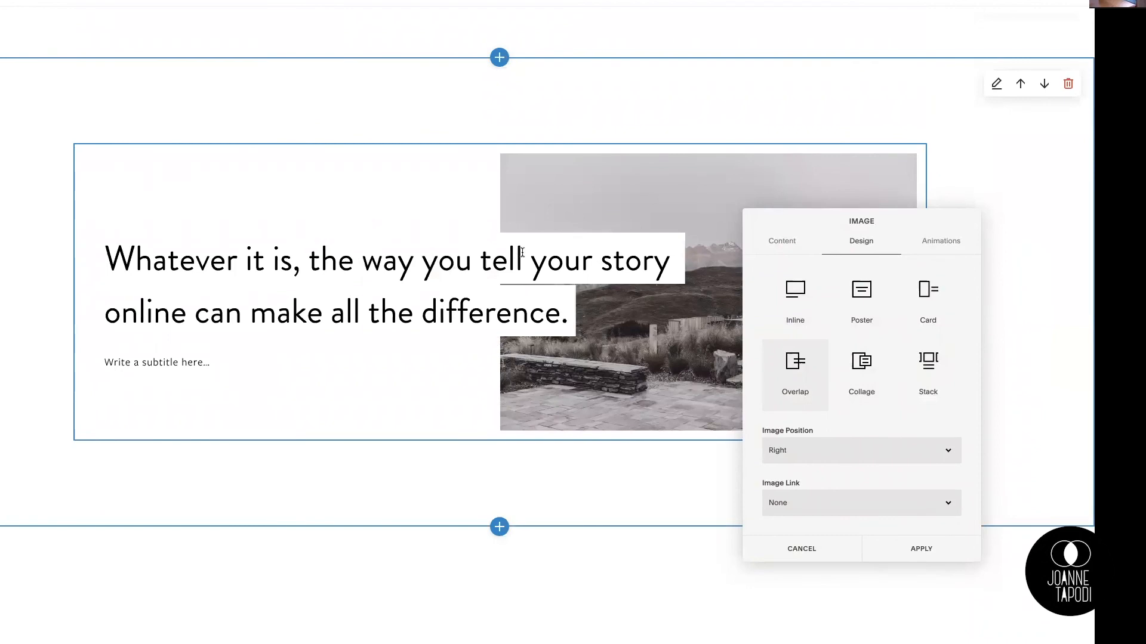
click(437, 258)
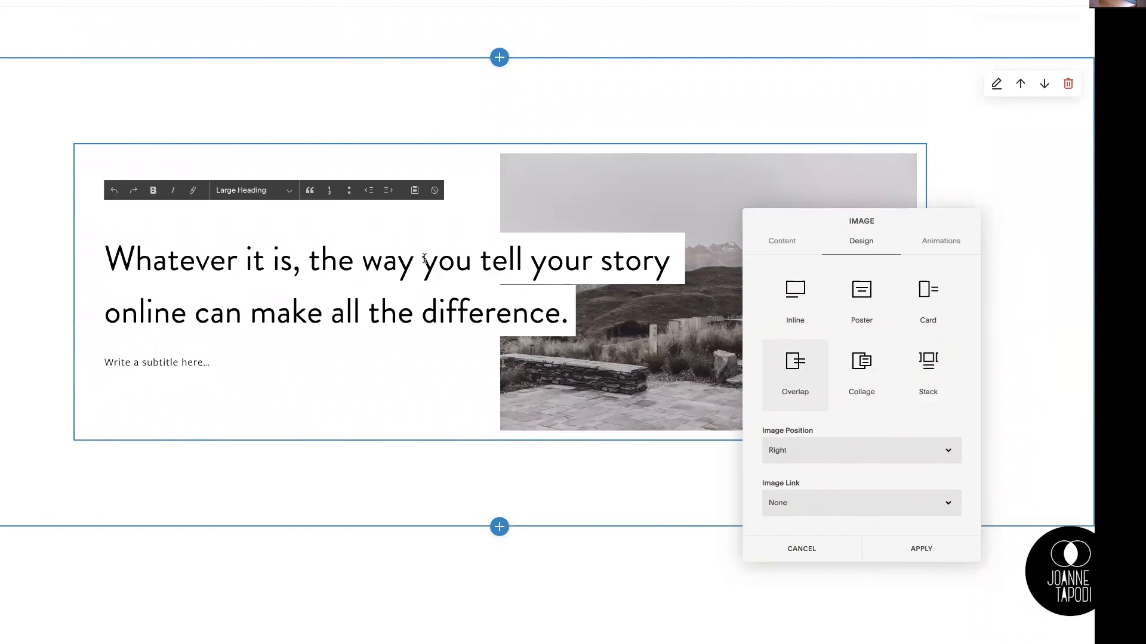
click(426, 258)
drag(134, 261, 238, 262)
click(336, 264)
click(352, 318)
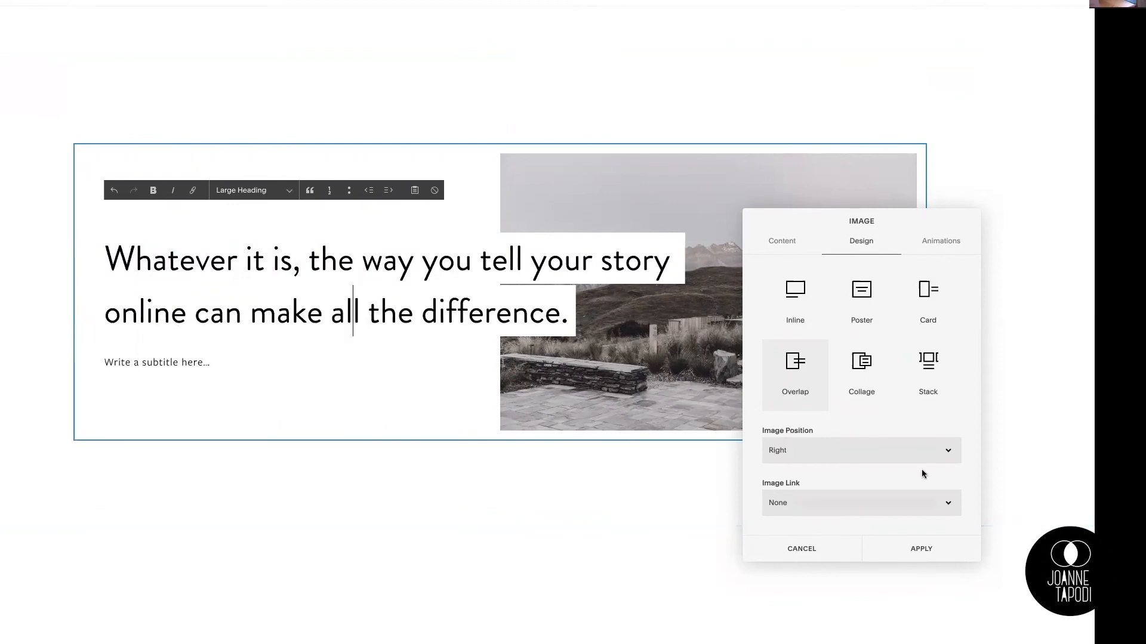
Step: Set the image link of the overlap block to Button
click(949, 503)
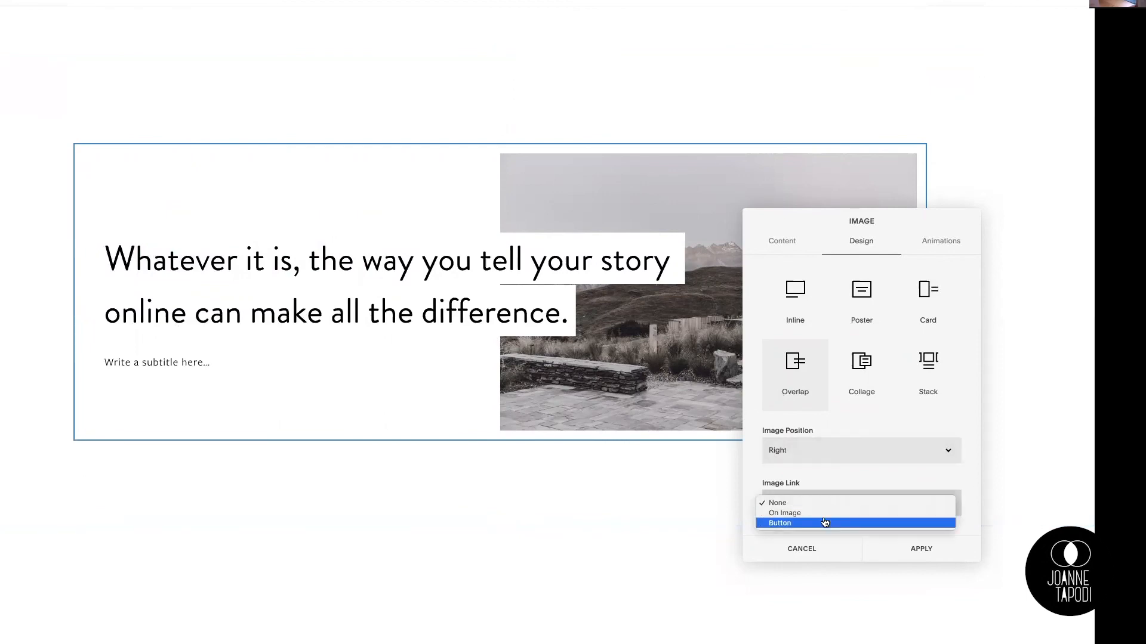
click(805, 524)
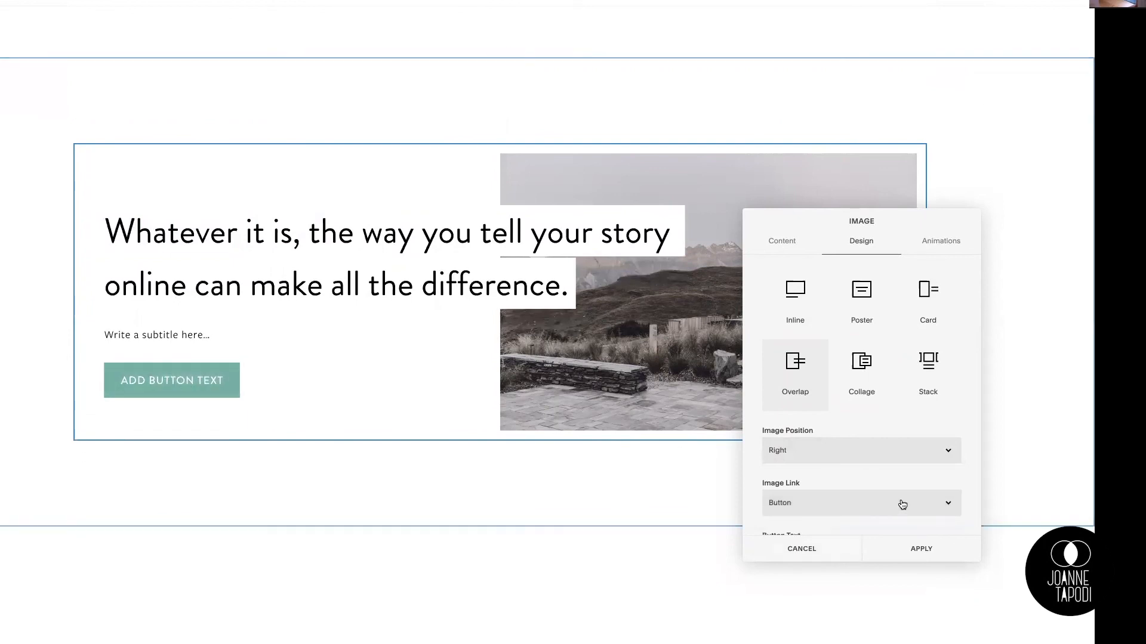
scroll(800, 474, down, 3)
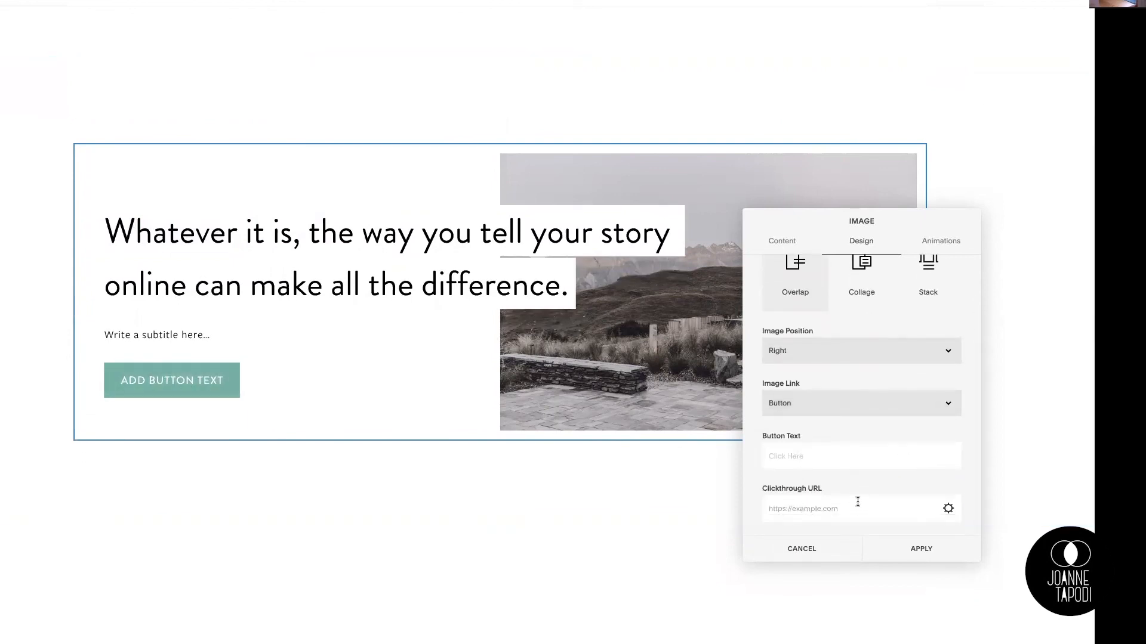
scroll(866, 444, up, 2)
Step: Examine the image position choices and the button text and clickthrough URL settings of the overlap block
click(949, 406)
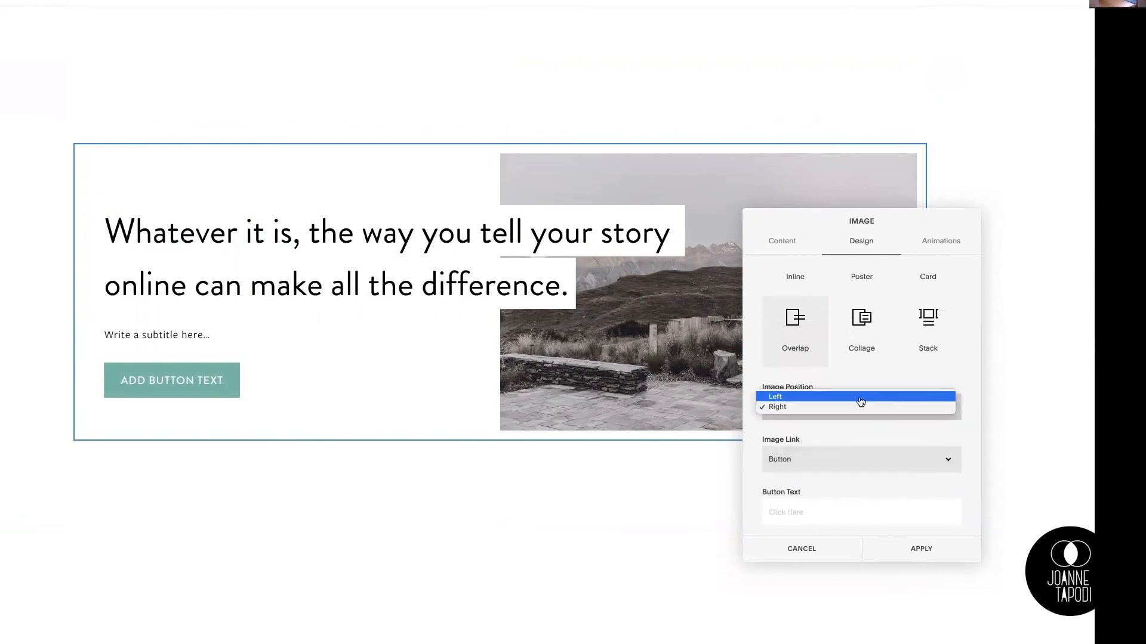
click(808, 398)
click(798, 411)
click(805, 418)
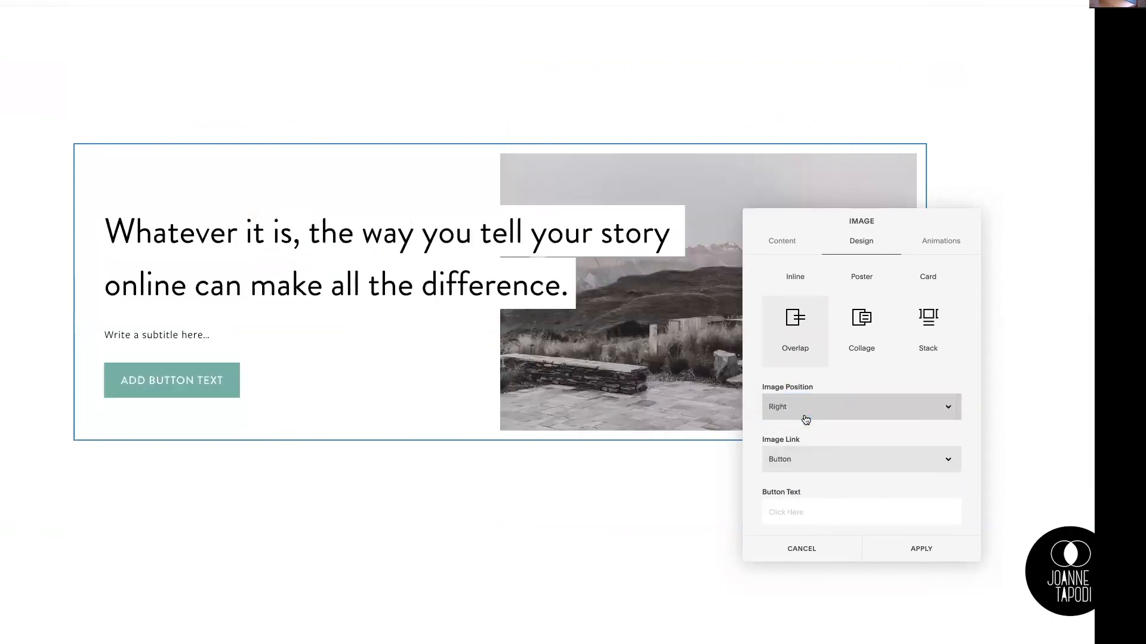
scroll(870, 367, up, 1)
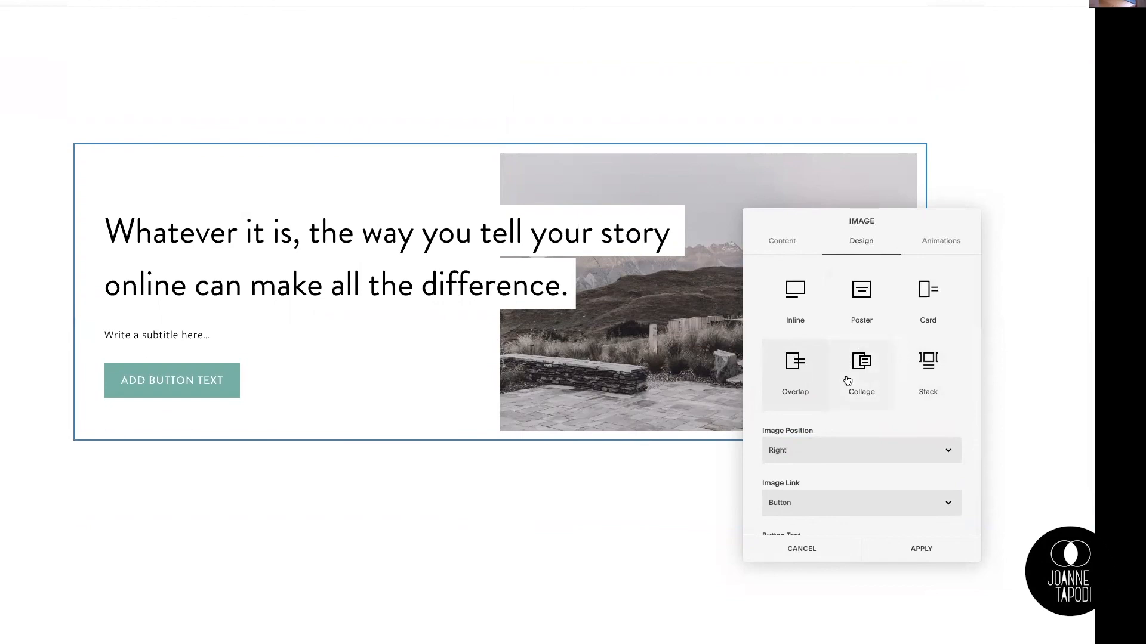
scroll(859, 379, down, 3)
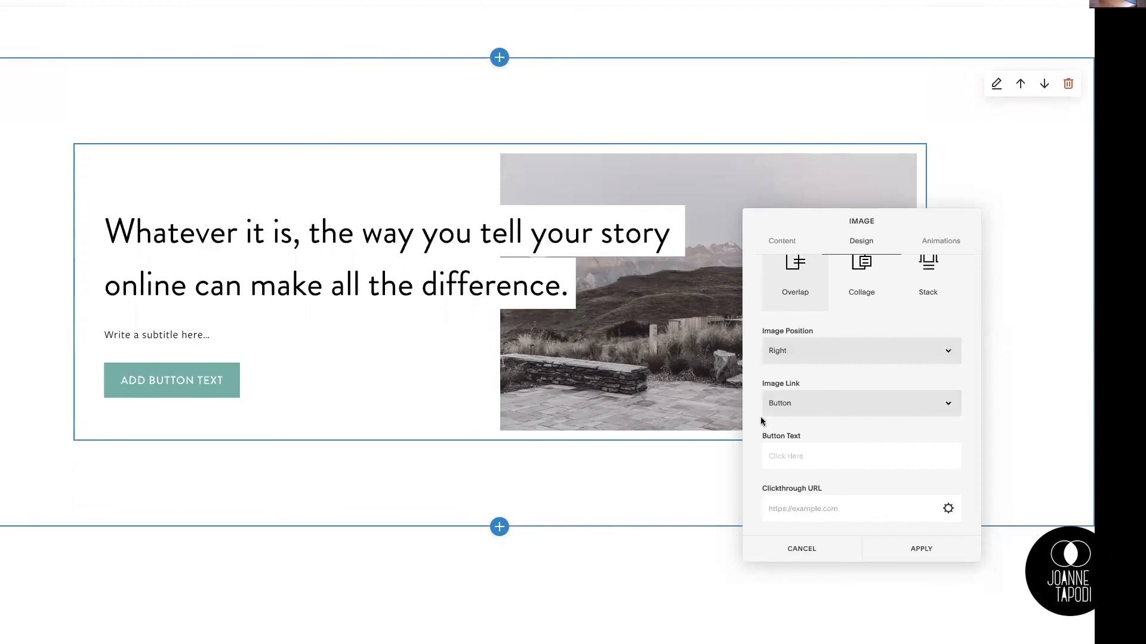
scroll(927, 380, up, 3)
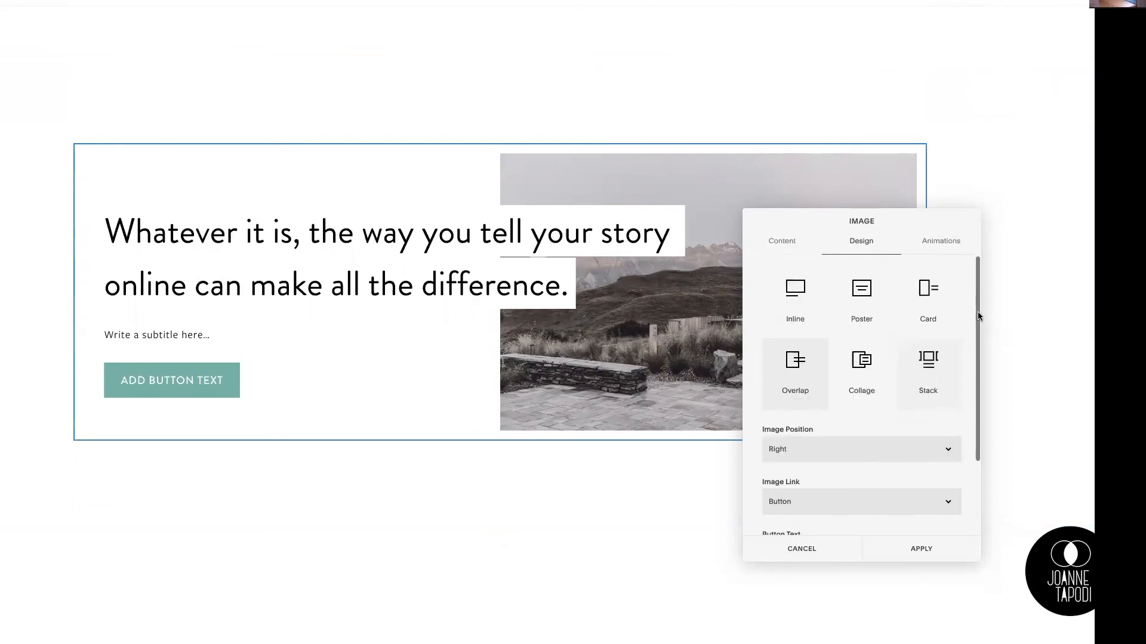
Step: Try the Fade In animation on the overlap image block and set its block animation to Custom
click(932, 247)
drag(901, 221, 951, 335)
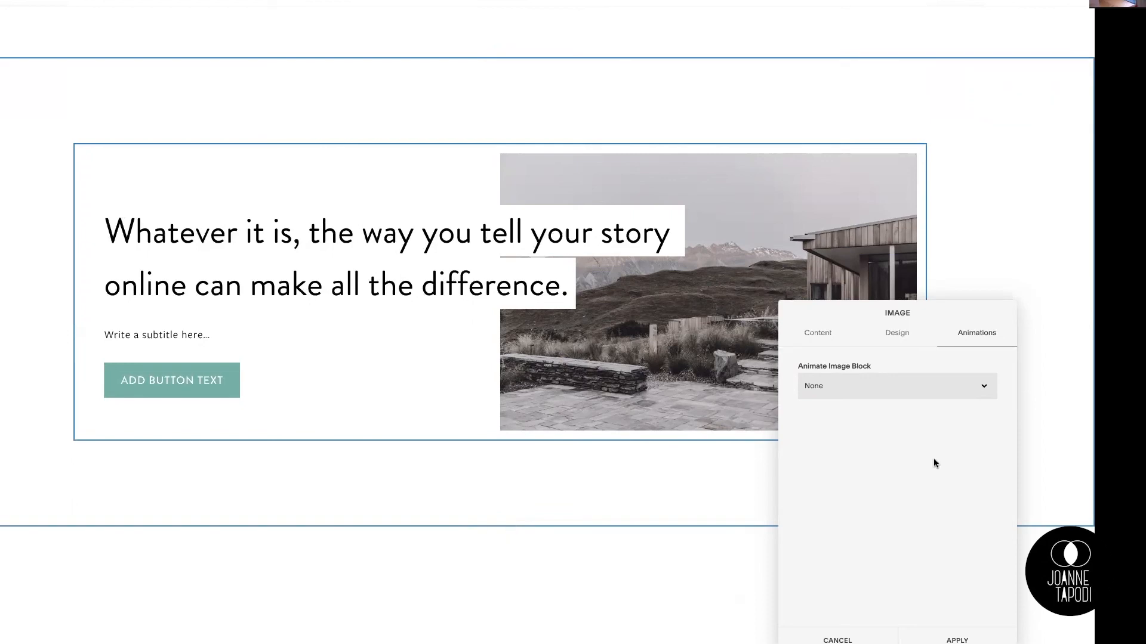
click(982, 390)
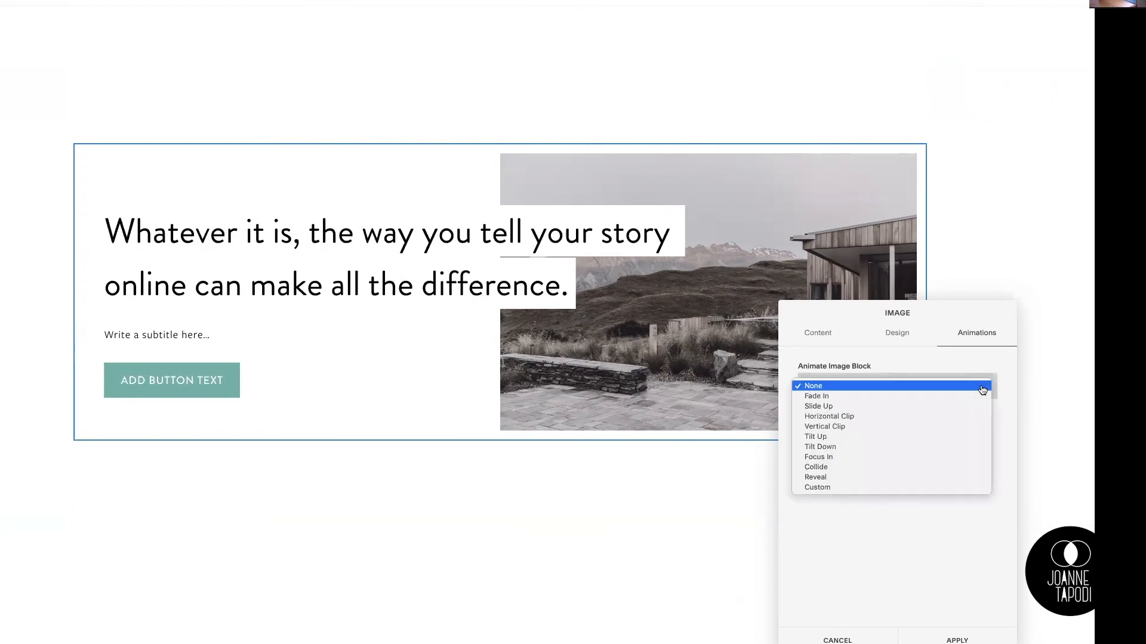
click(837, 397)
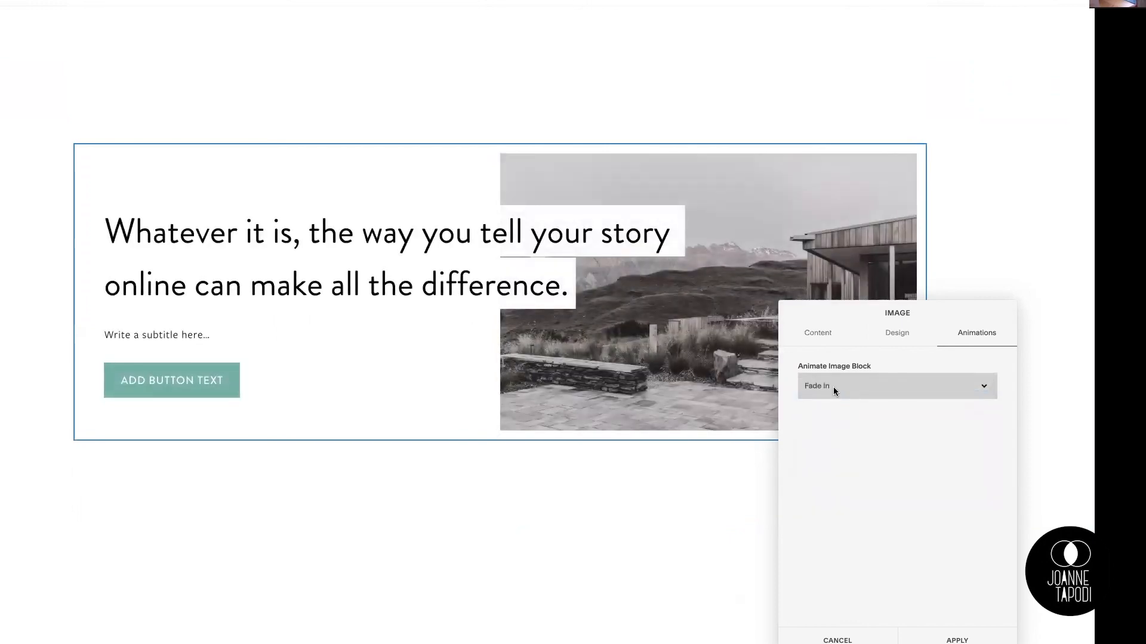
click(833, 388)
click(833, 479)
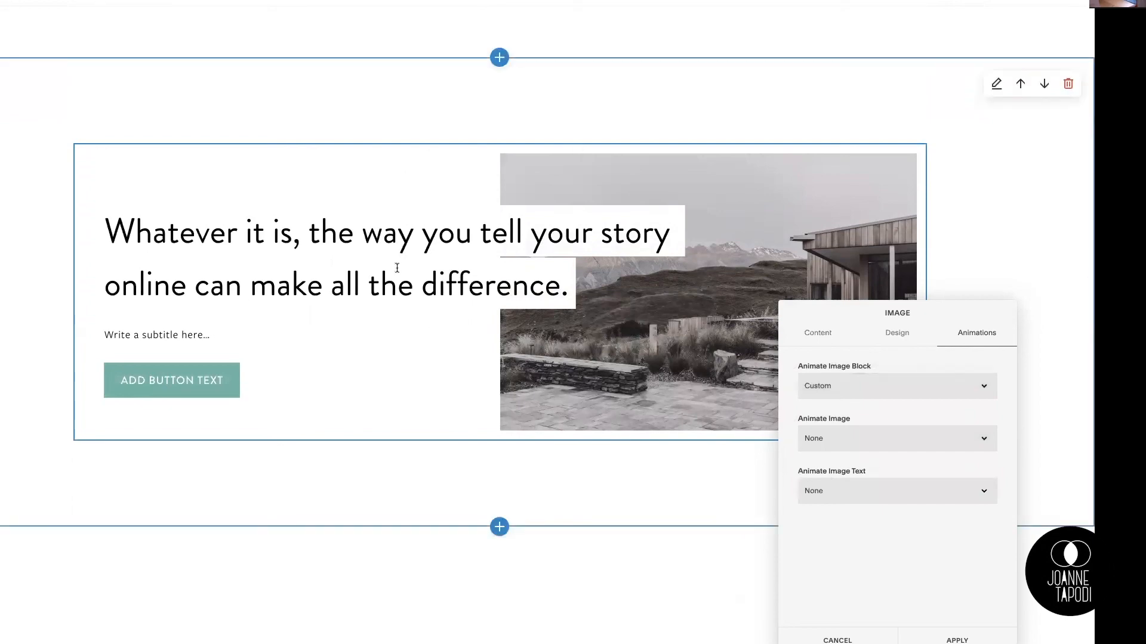
Step: Animate the image with Slide Up and the image text with Slide from Left, and apply the block settings
click(848, 440)
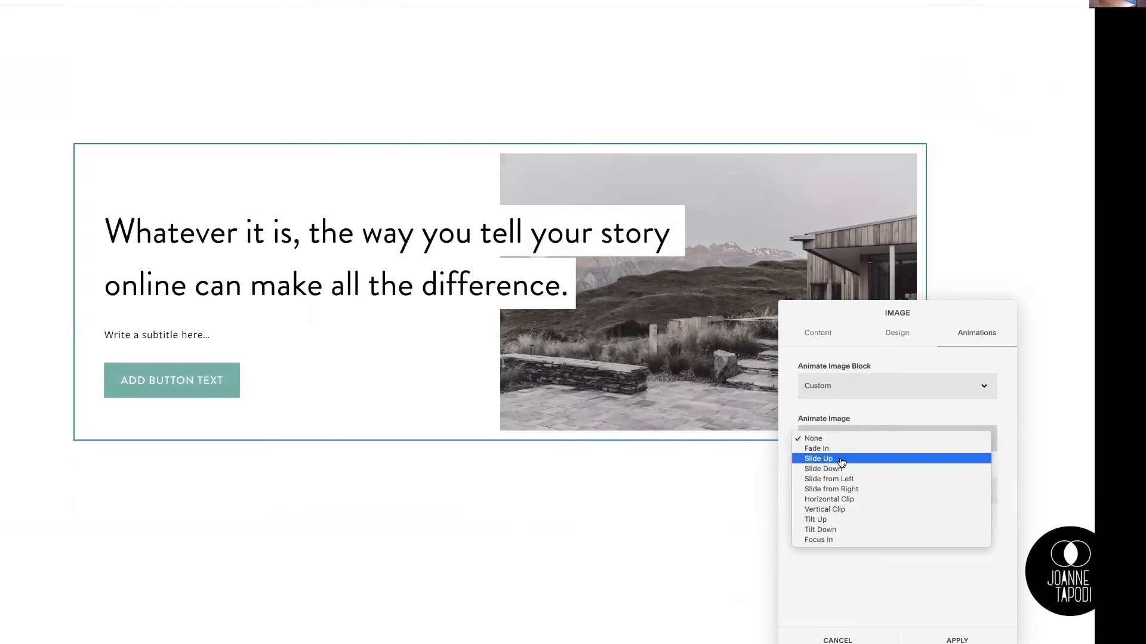
click(844, 459)
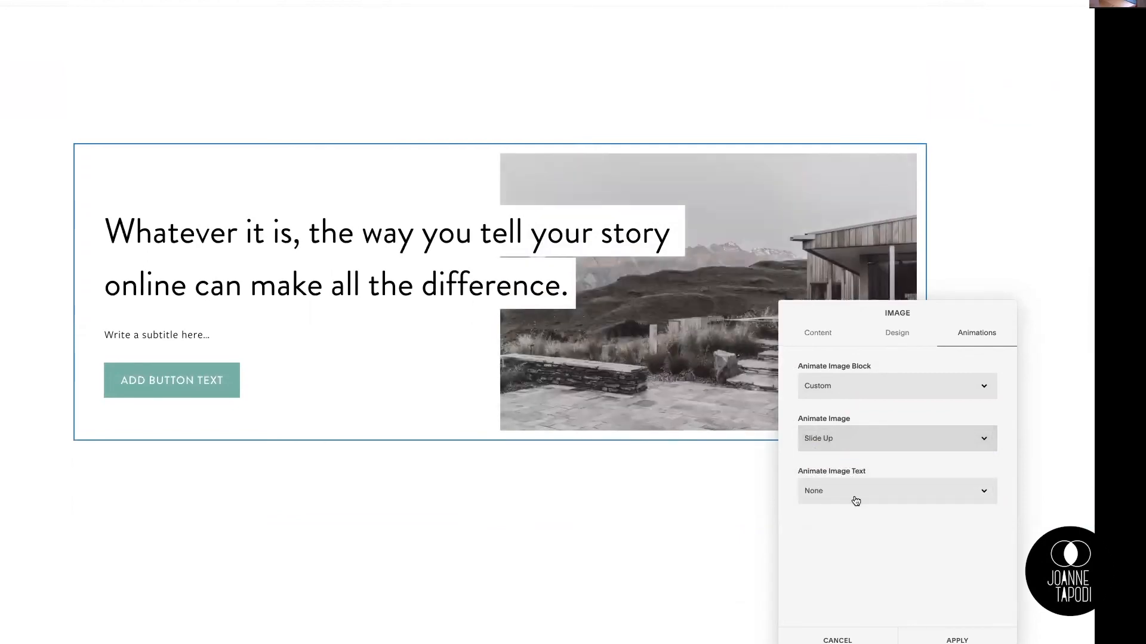
click(835, 491)
click(862, 532)
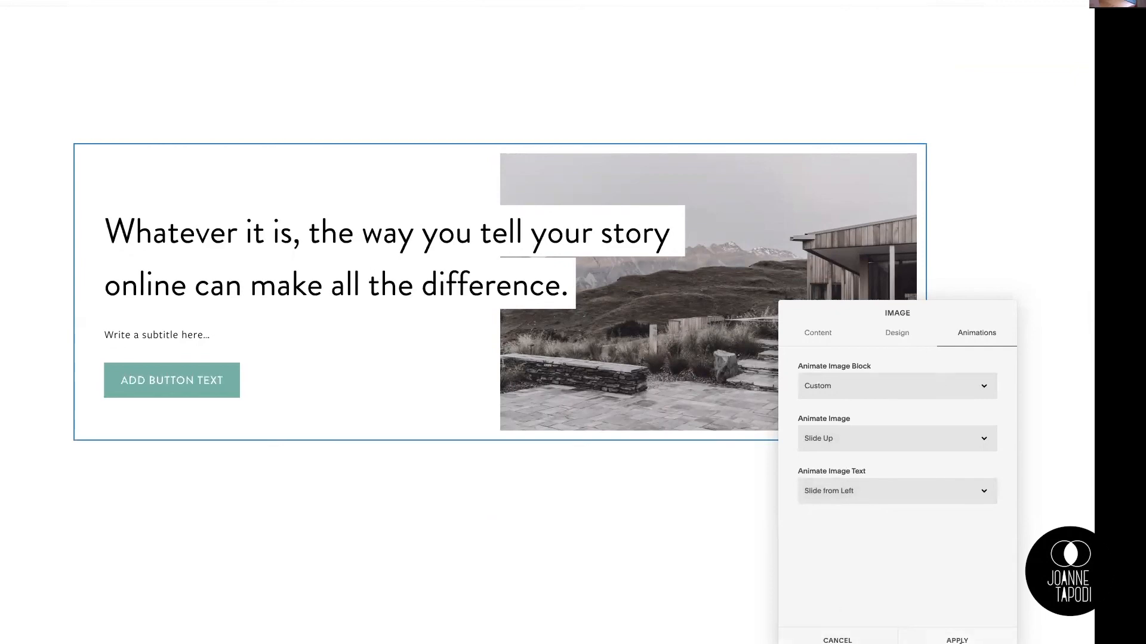
click(967, 640)
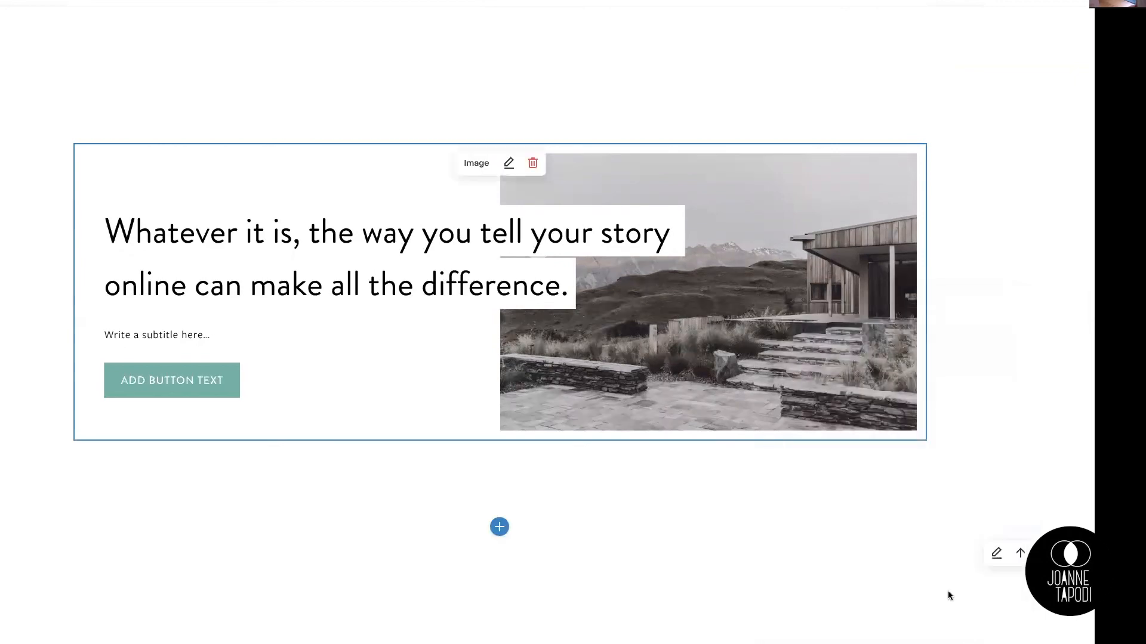
scroll(775, 409, up, 1)
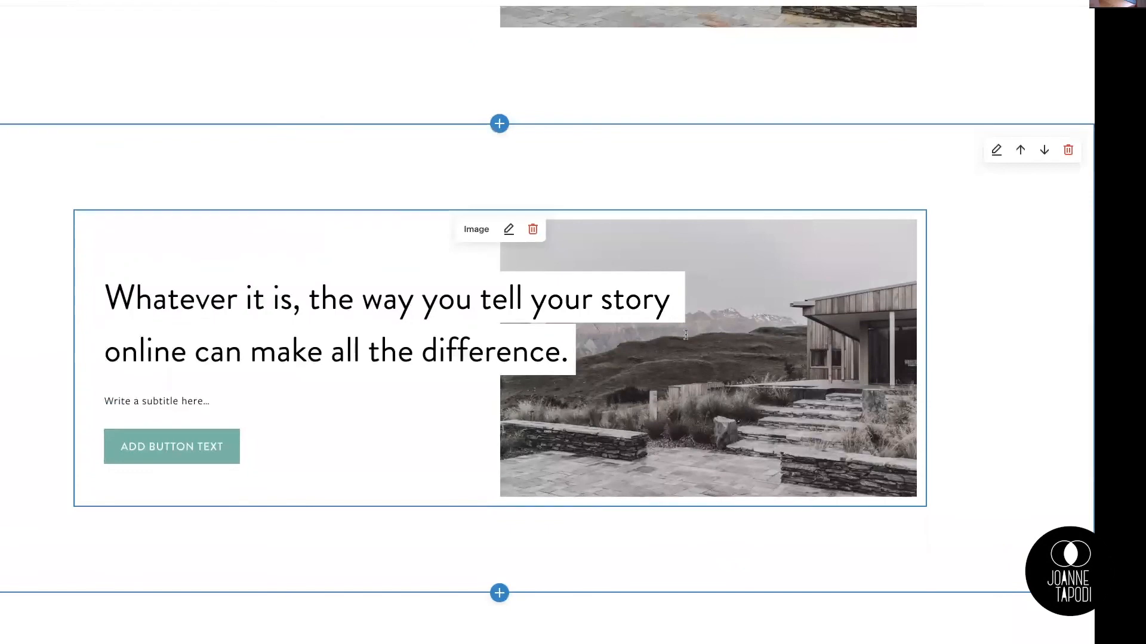
scroll(686, 335, up, 1)
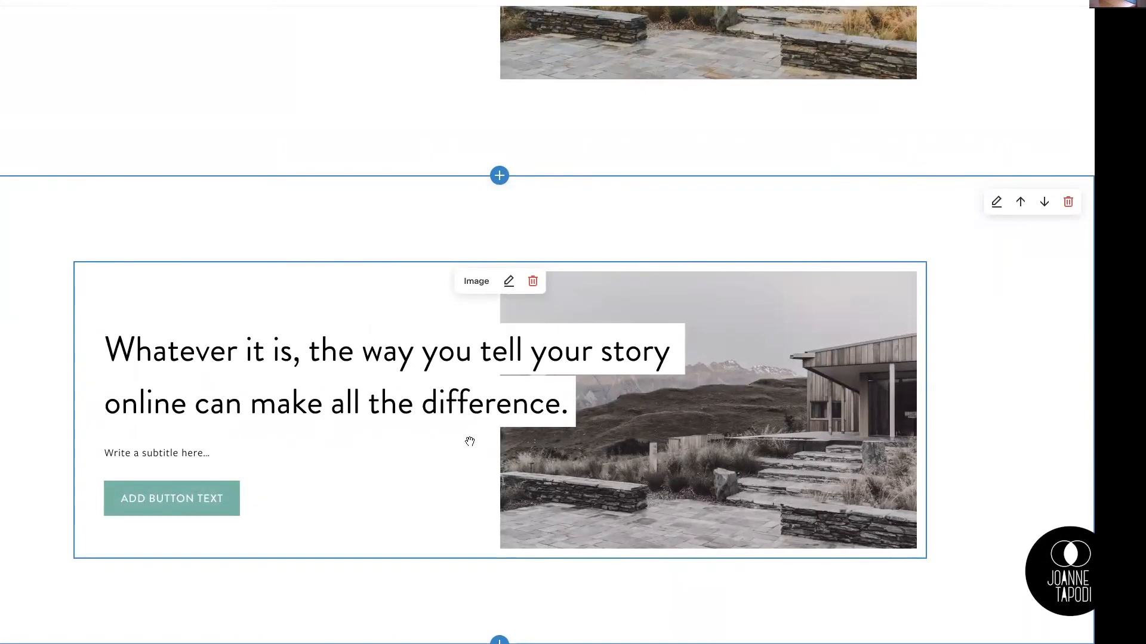
scroll(468, 444, up, 1)
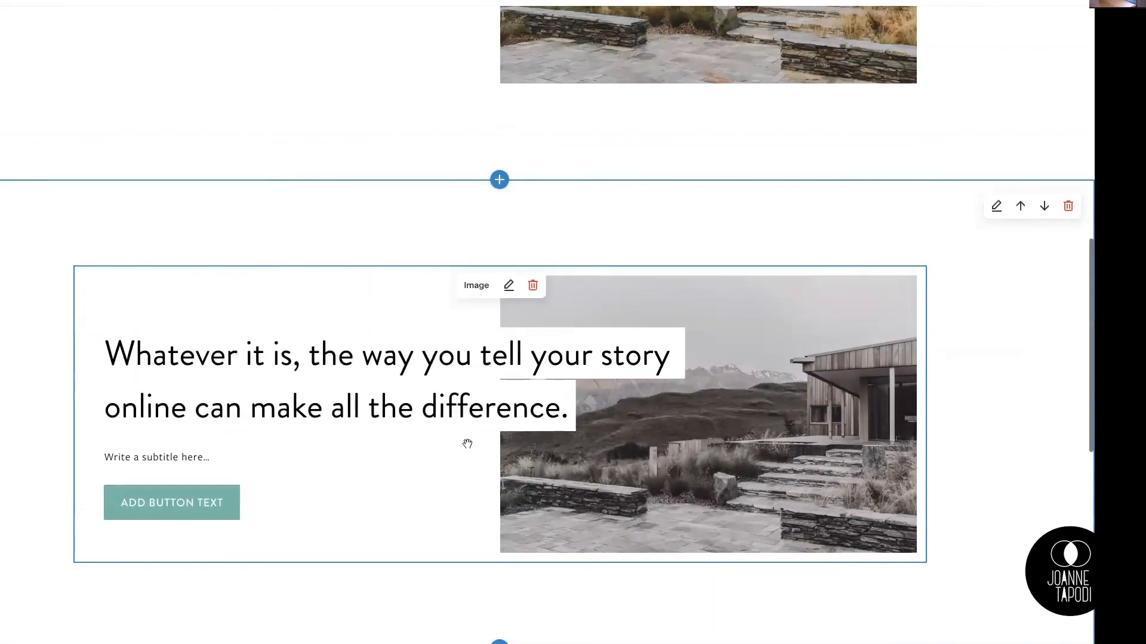